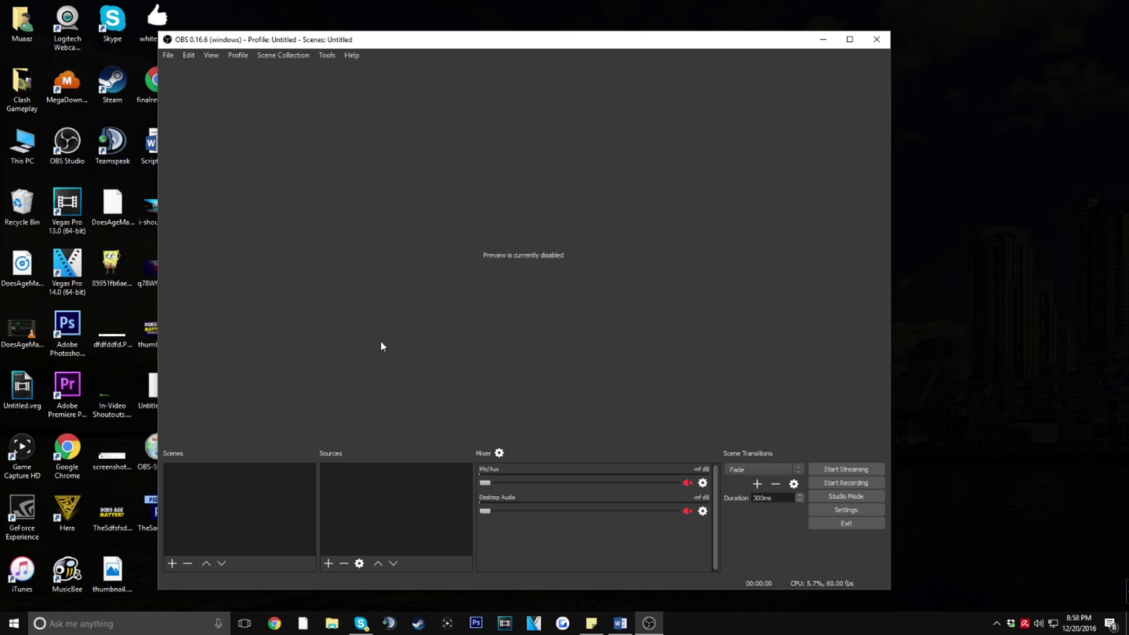
Create a new scene named 'Screen Recording'.
left_click(172, 563)
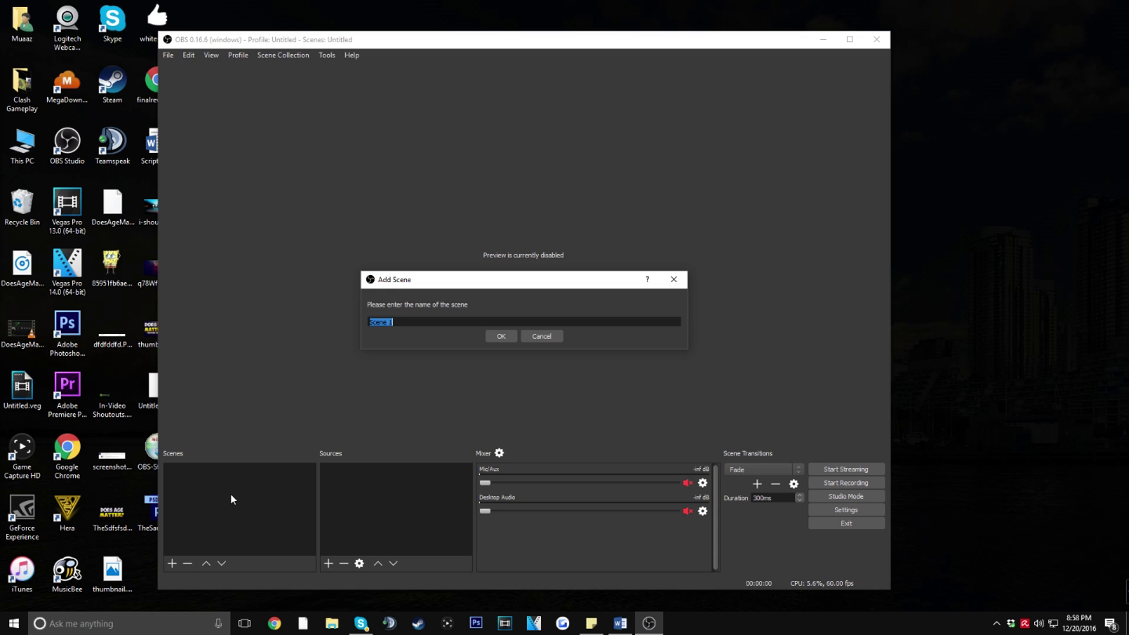
type("Screen Recording")
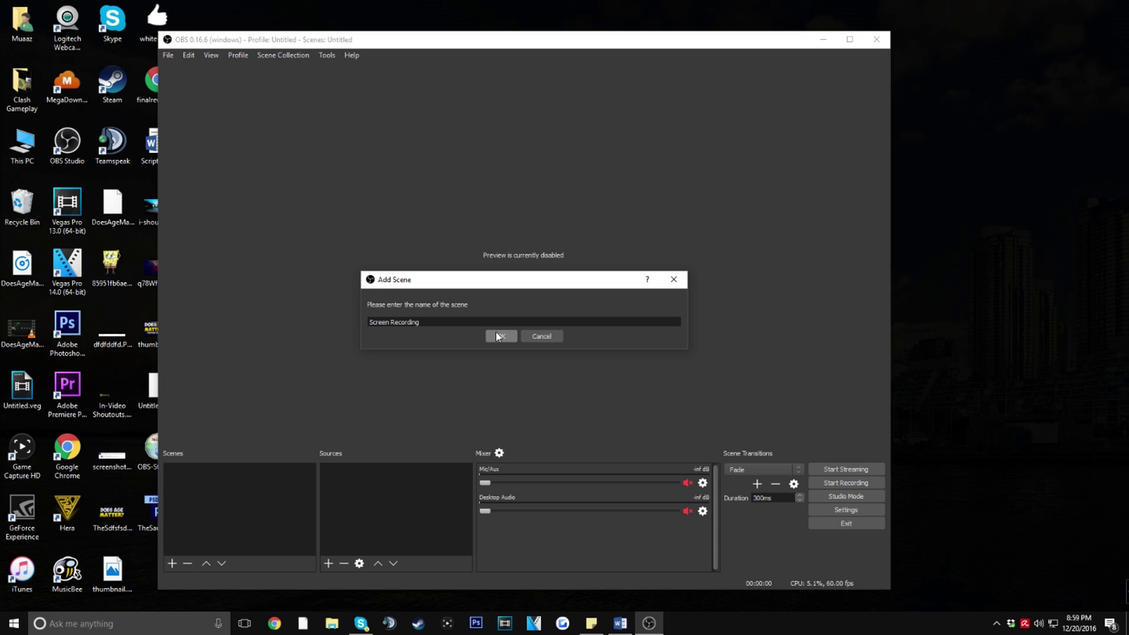
left_click(498, 336)
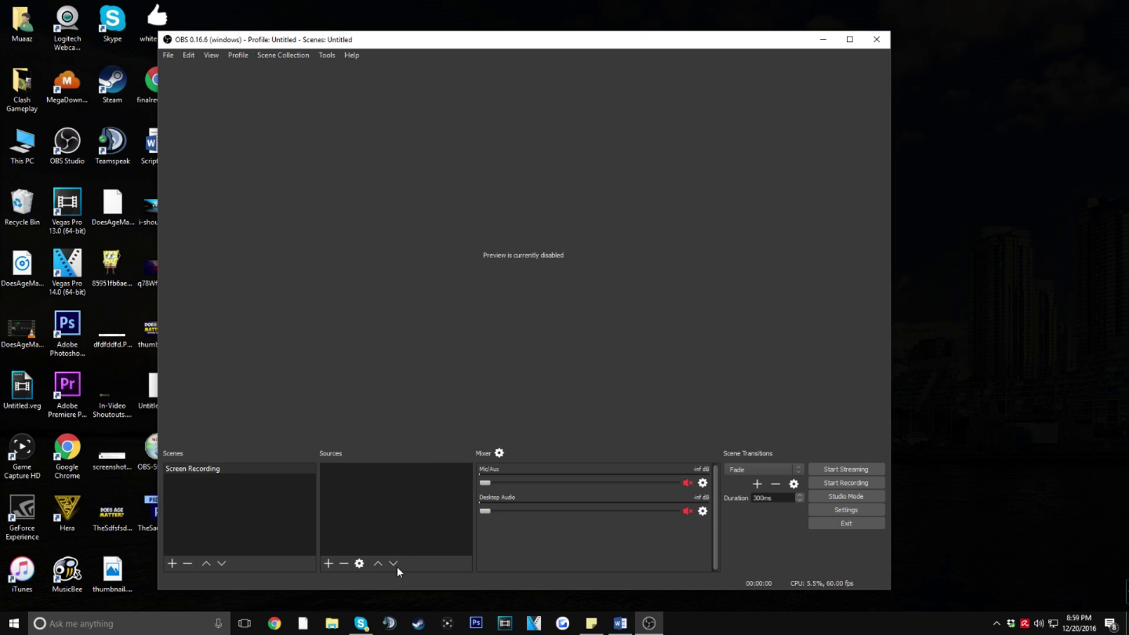
Add a Display Capture source that captures Display 0.
left_click(328, 563)
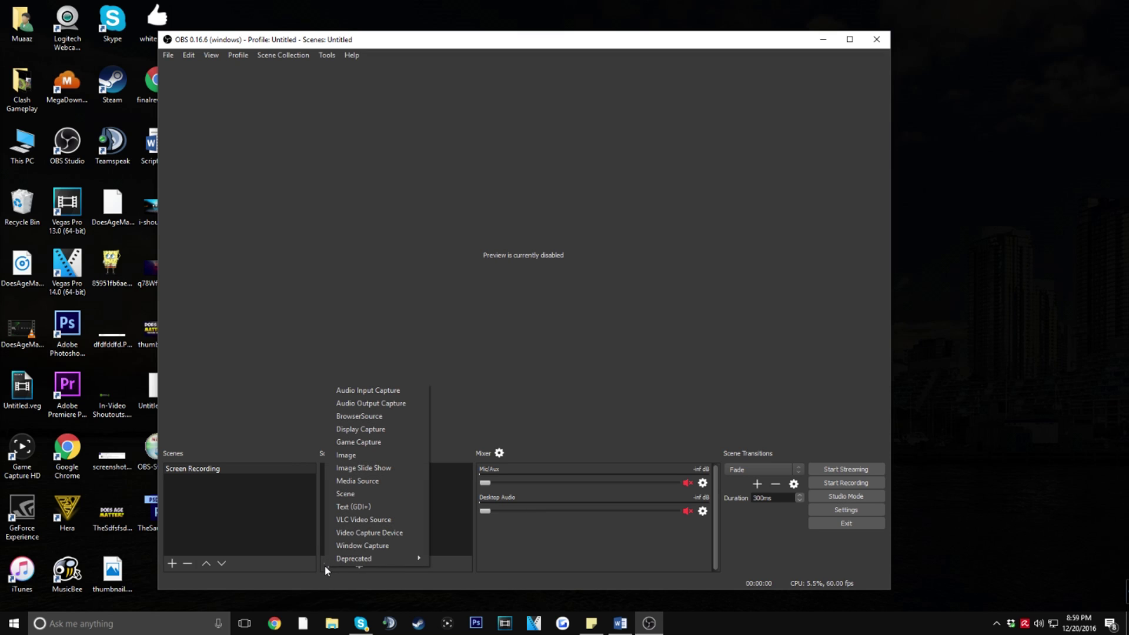
left_click(364, 435)
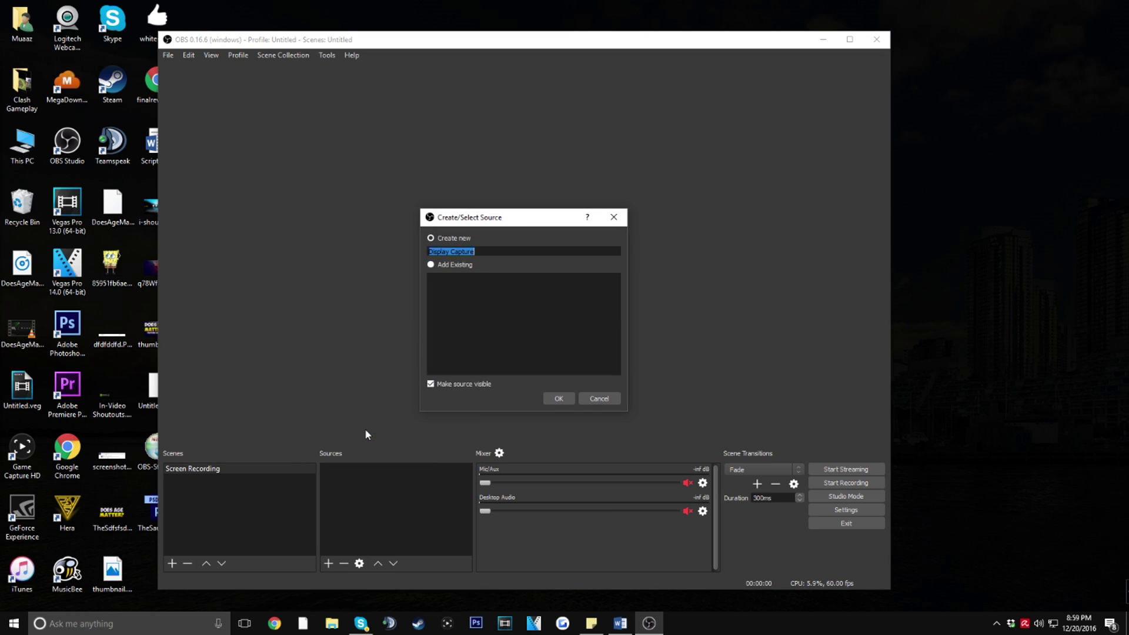
left_click(560, 400)
left_click(500, 391)
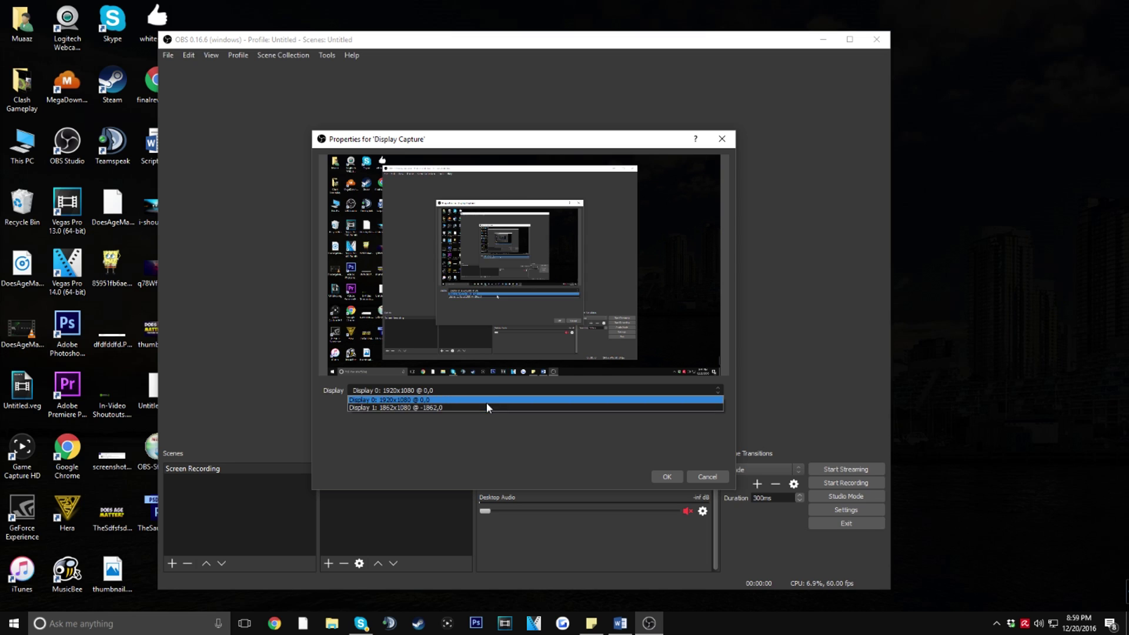
left_click(471, 455)
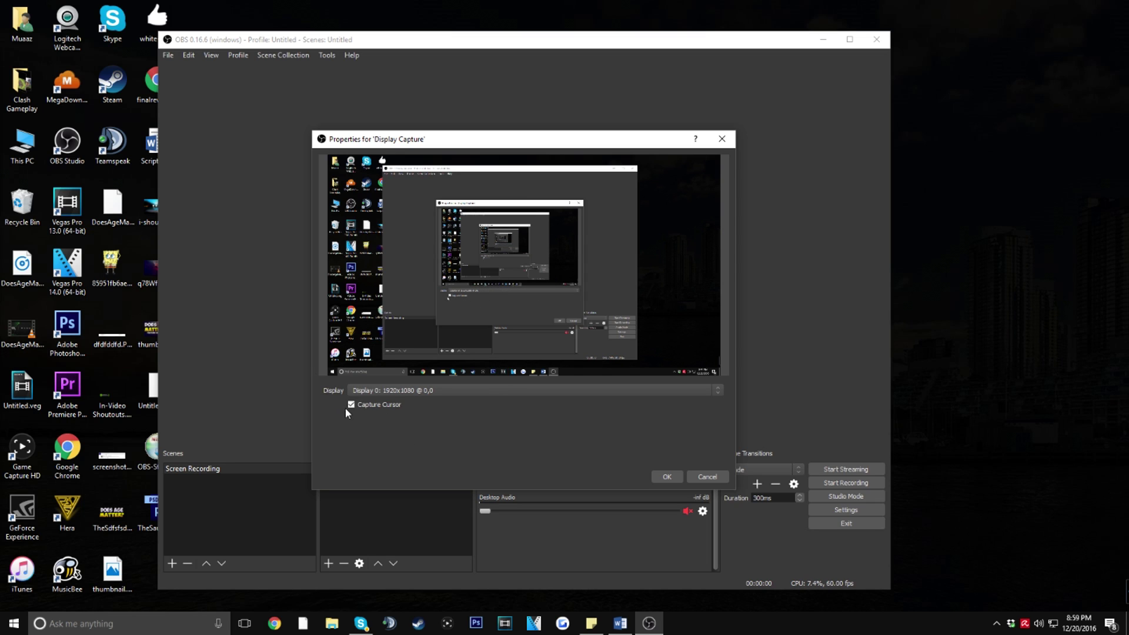
left_click(665, 477)
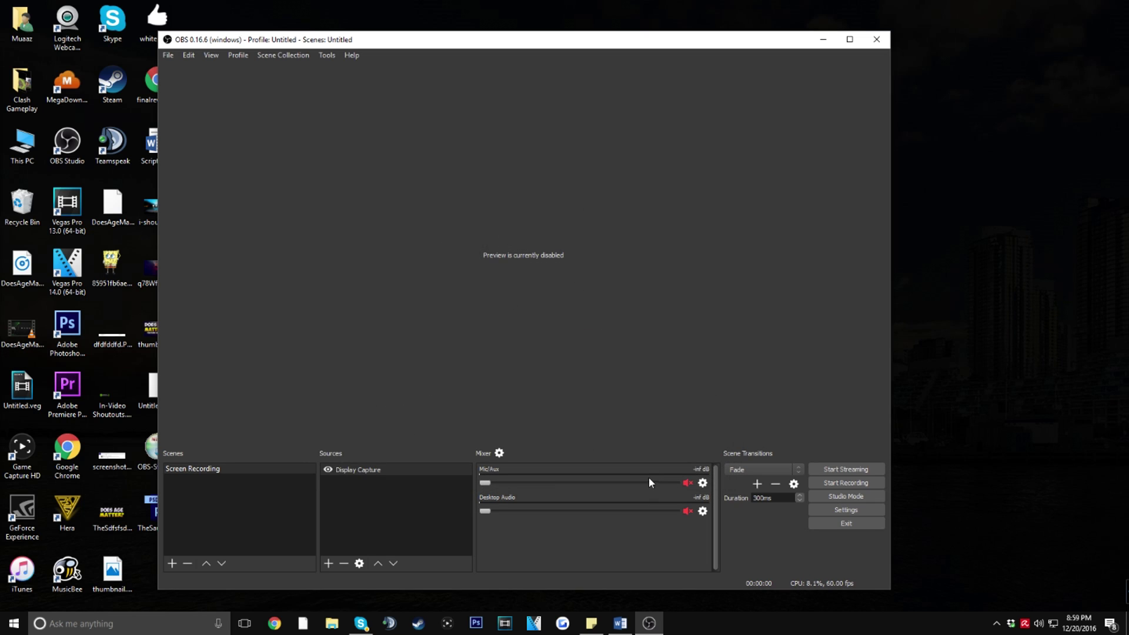
Enable the live preview of the desktop and open Settings.
right_click(522, 237)
left_click(538, 241)
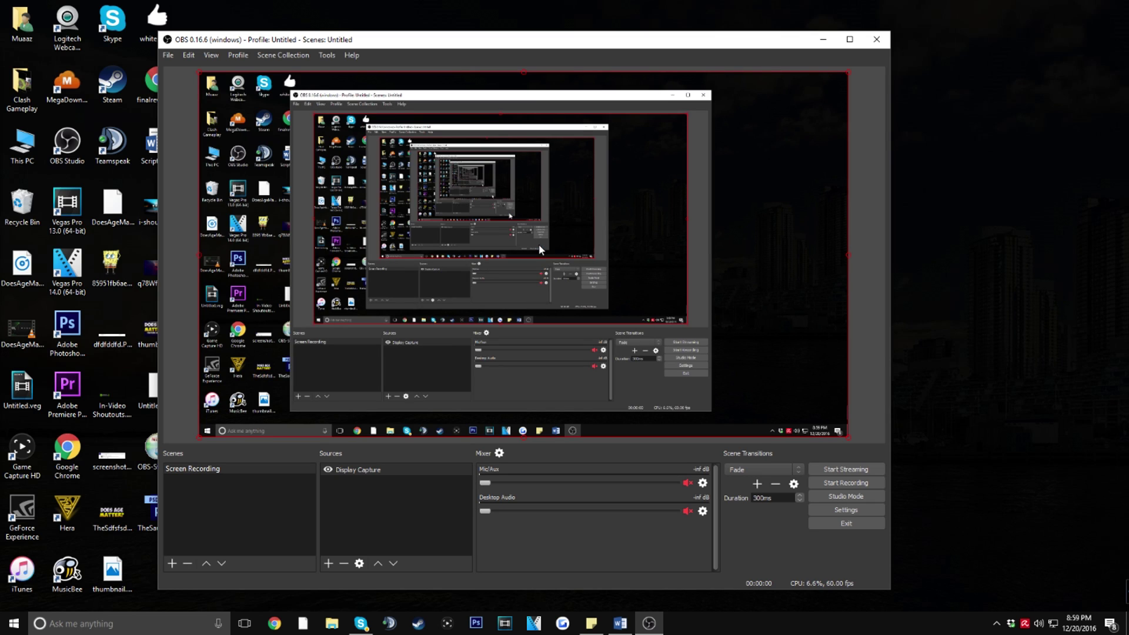
left_click(397, 491)
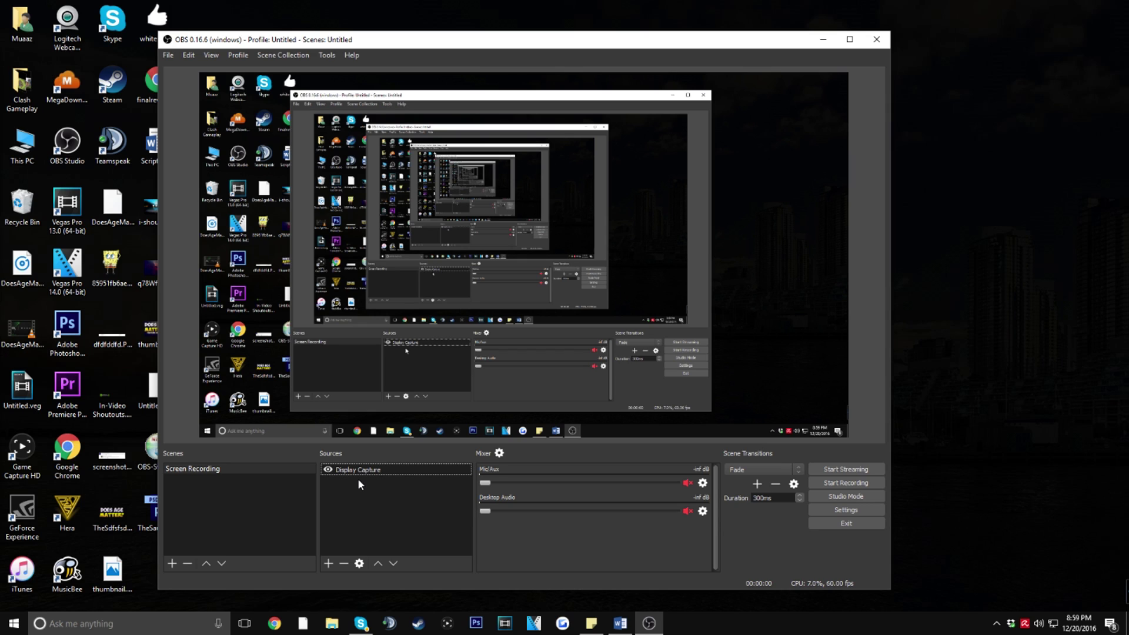
right_click(362, 507)
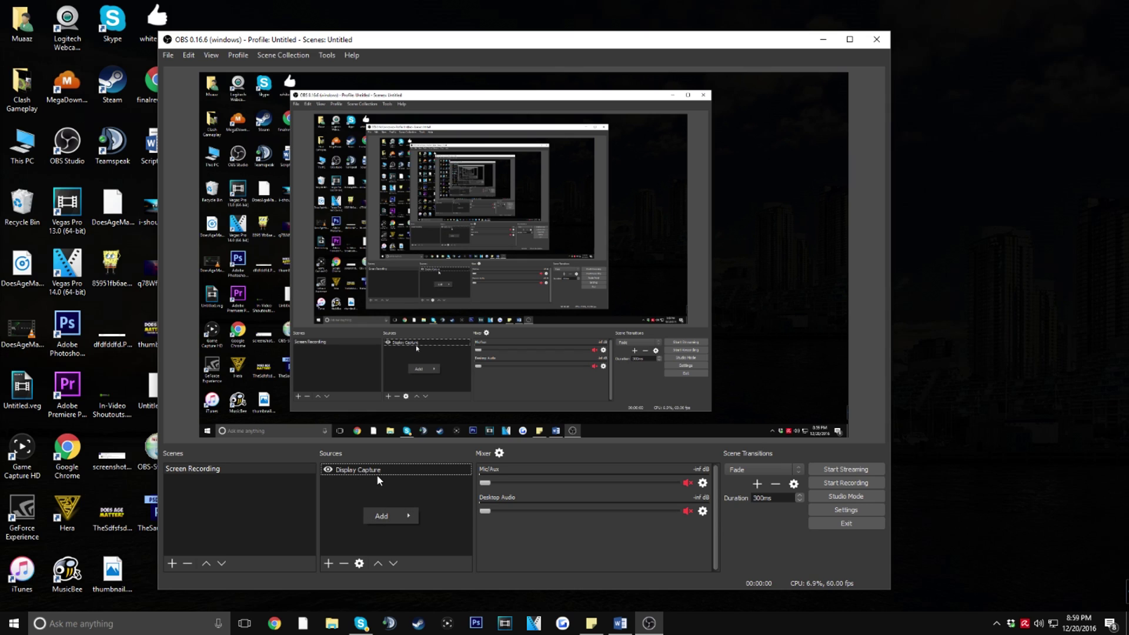
left_click(336, 521)
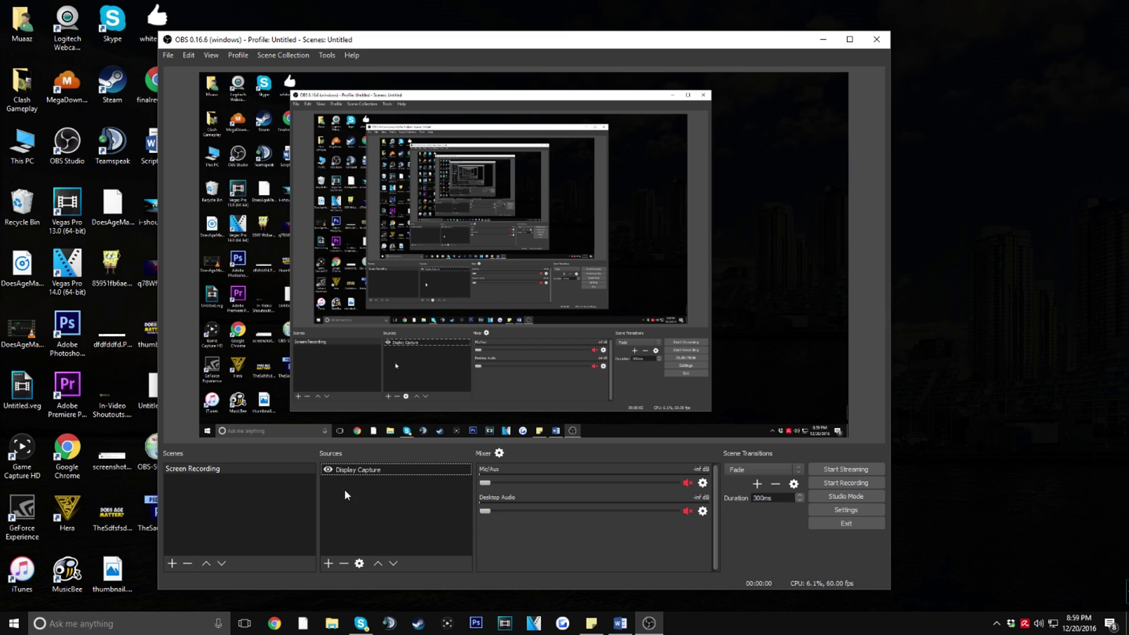
left_click(870, 507)
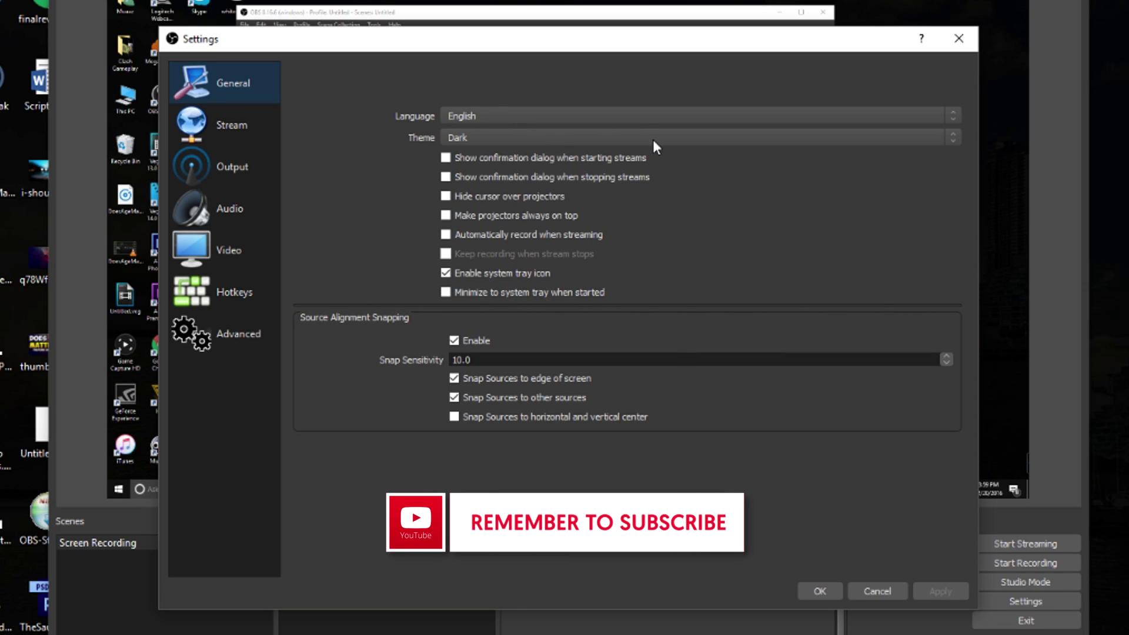
Review General settings, keeping English as the language and the Dark theme.
left_click(657, 113)
scroll(666, 147, "up", 2)
key("Escape")
left_click(576, 141)
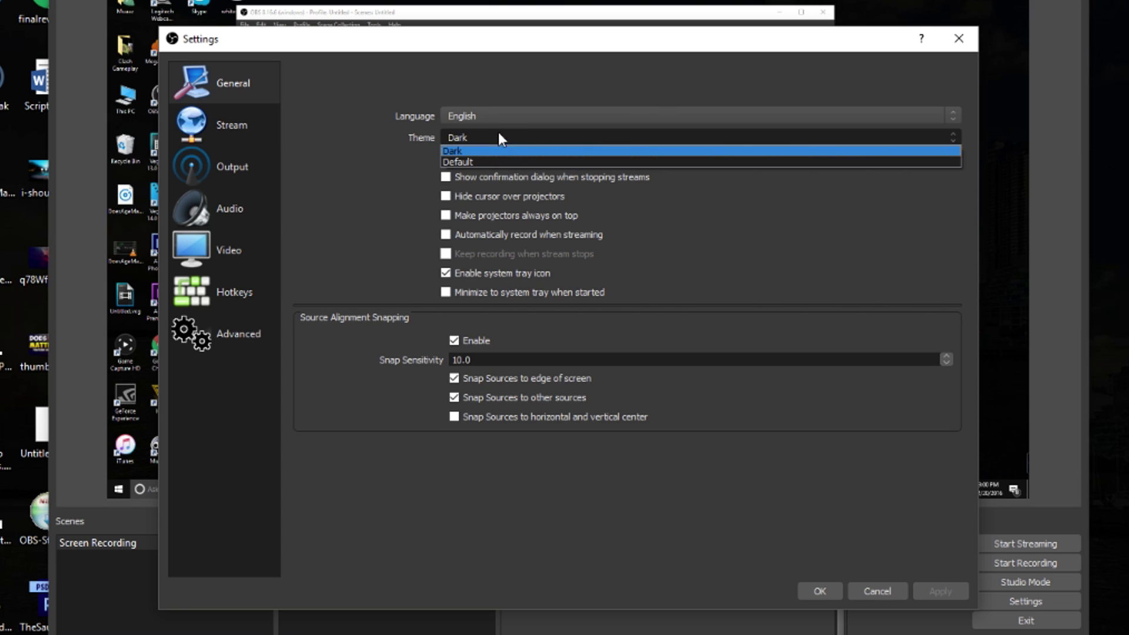
left_click(355, 91)
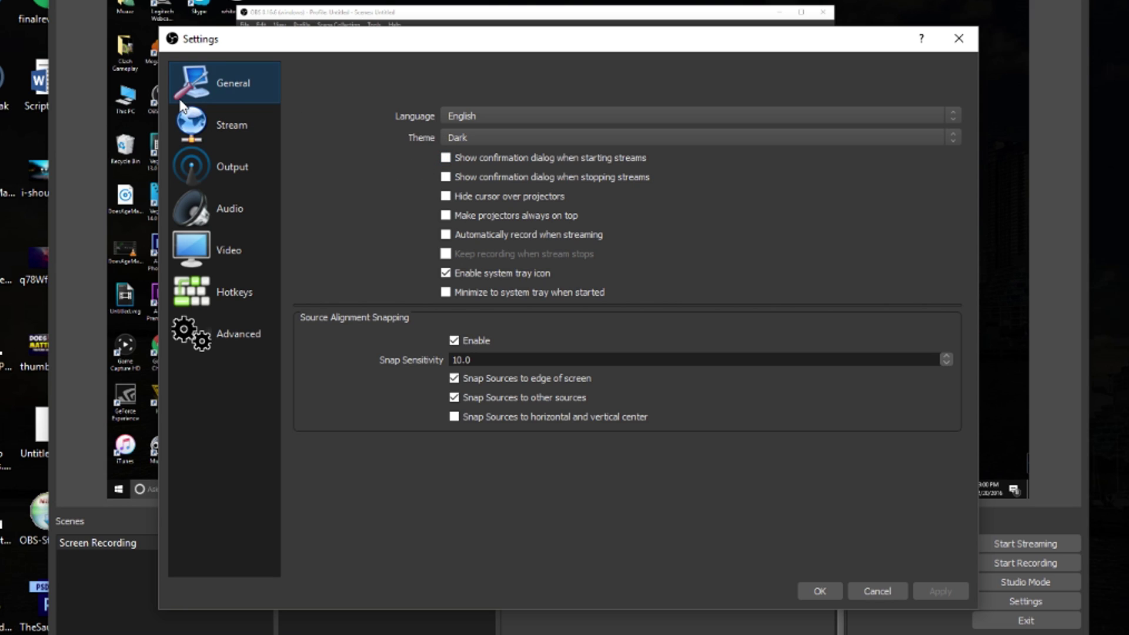
left_click(187, 121)
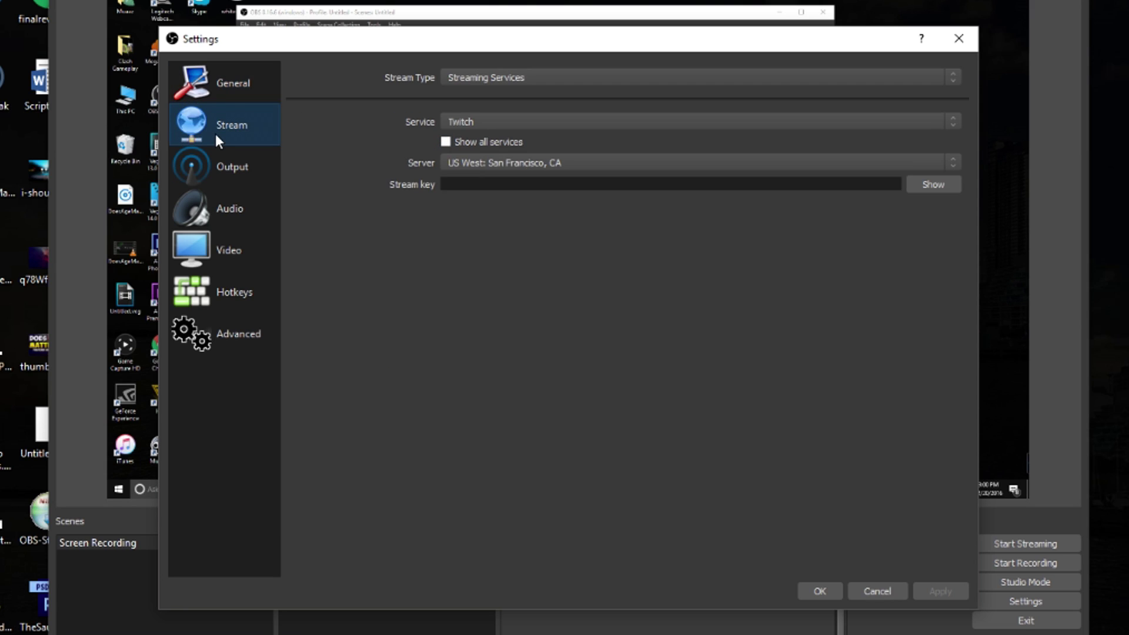
On the Output page, keep Advanced output mode and Standard recording type, then browse for a recording folder.
left_click(203, 169)
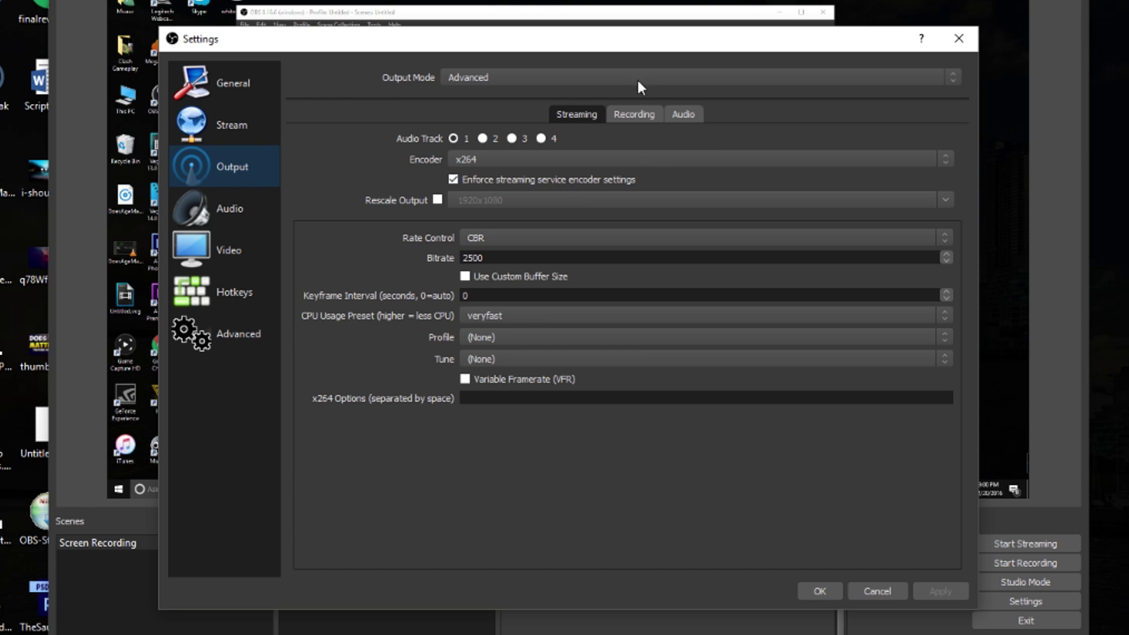
left_click(466, 75)
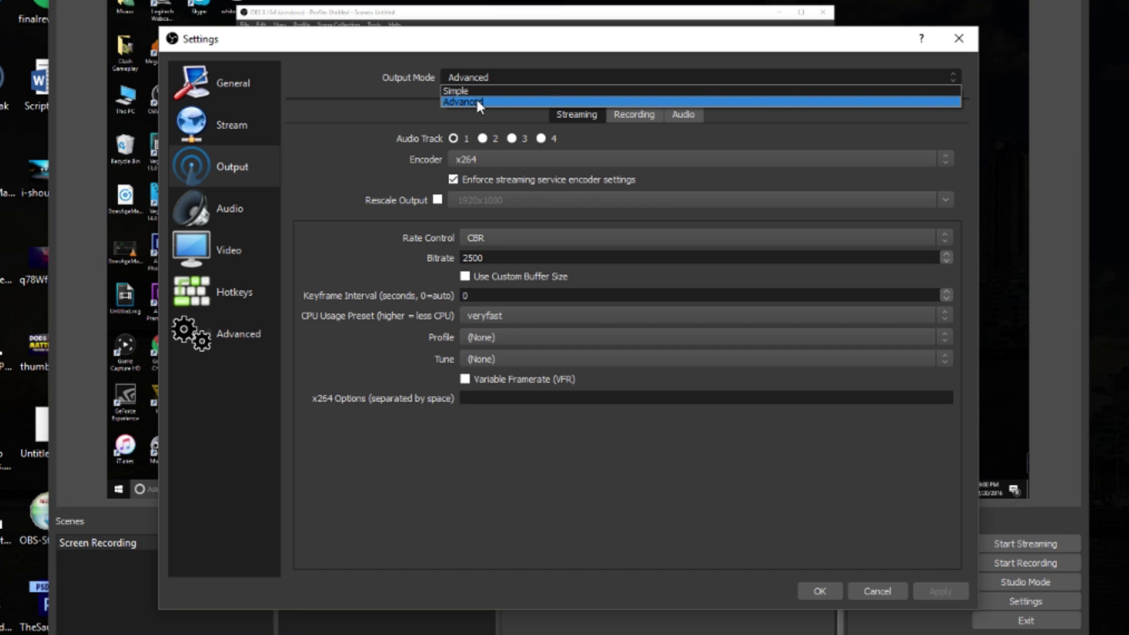
left_click(339, 110)
left_click(635, 120)
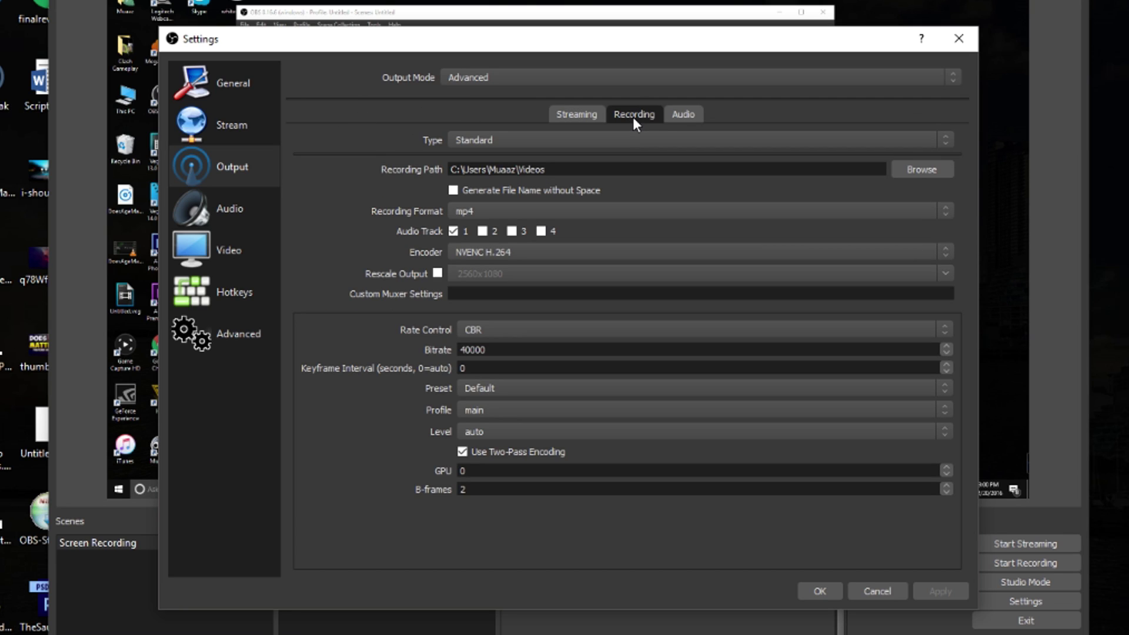
left_click(531, 141)
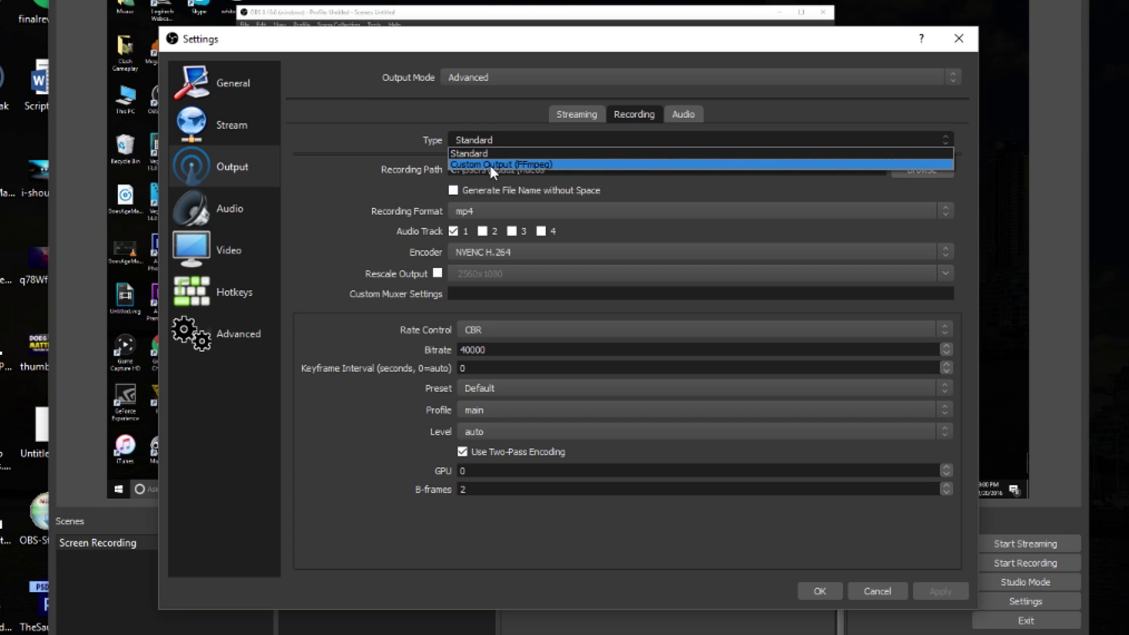
left_click(510, 172)
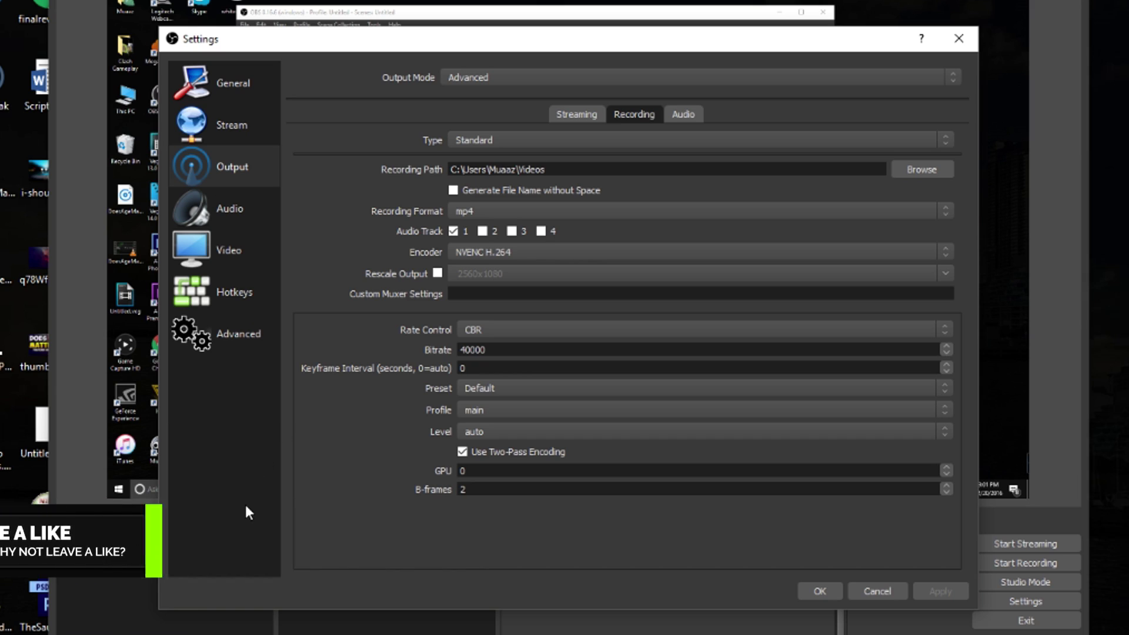
left_click(920, 172)
Create a 'Videos' folder on the Desktop and set it as the recording path.
left_click(227, 242)
right_click(592, 221)
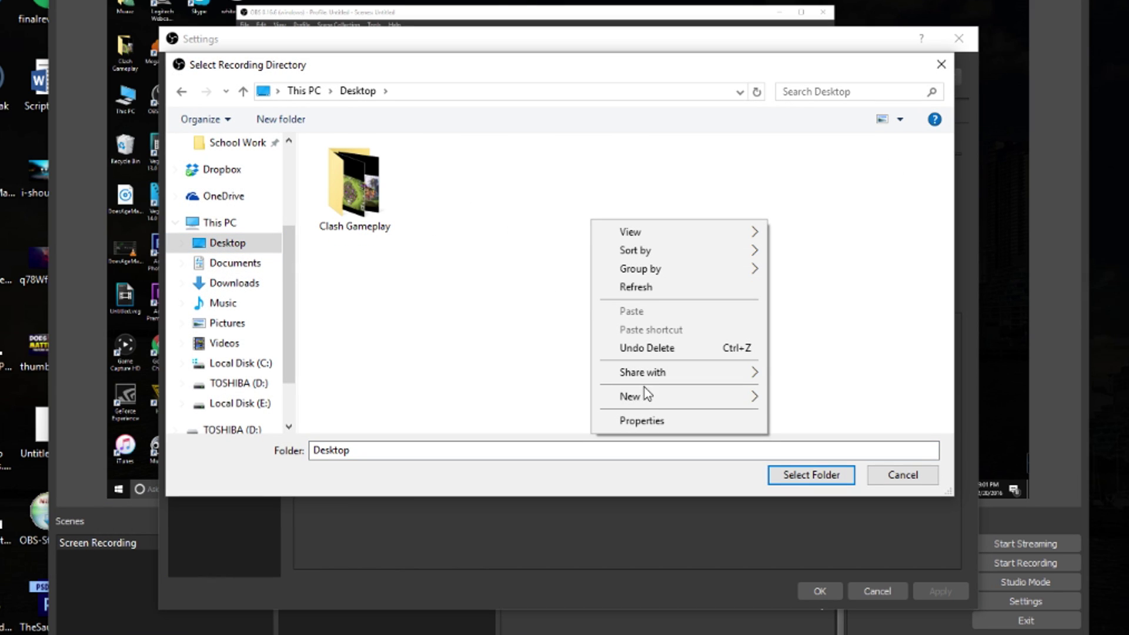
mouse_move(644, 395)
left_click(787, 396)
type("Videos")
key("Return")
double_click(462, 158)
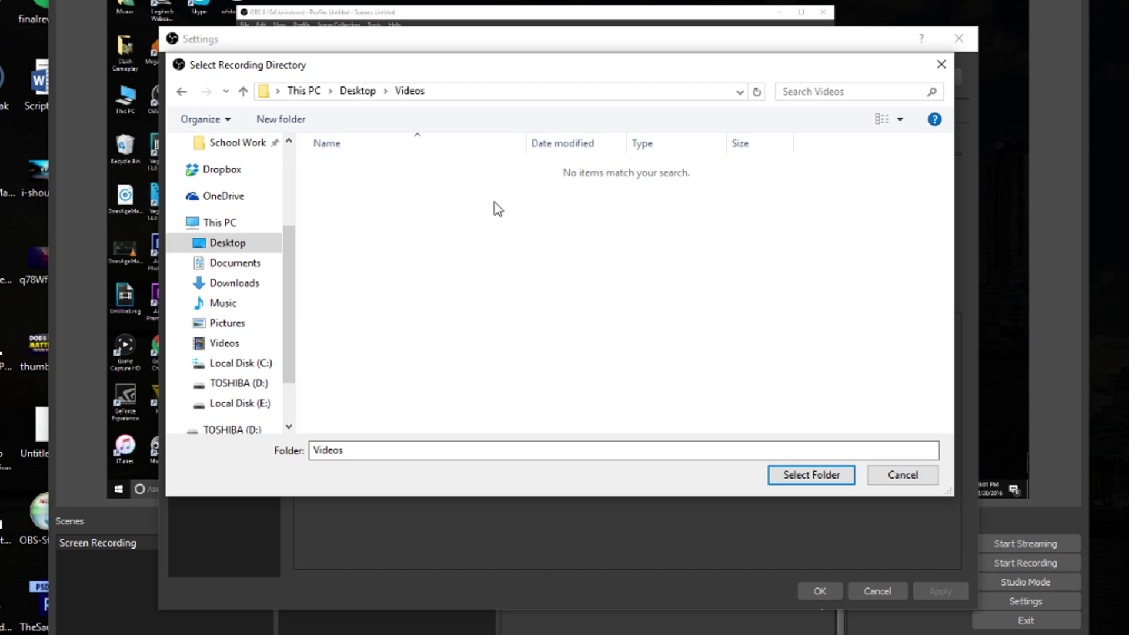
left_click(846, 475)
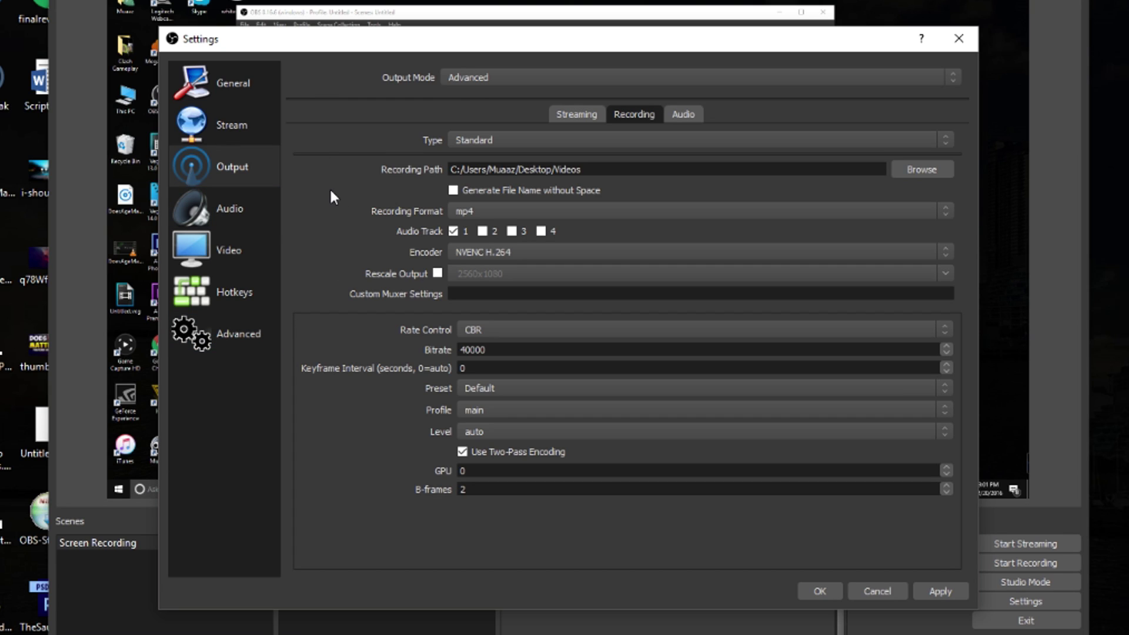
left_click(503, 211)
Keep mp4 format, NVENC H.264 encoder and 40000 bitrate, then show the output audio tracks.
left_click(508, 238)
left_click(545, 251)
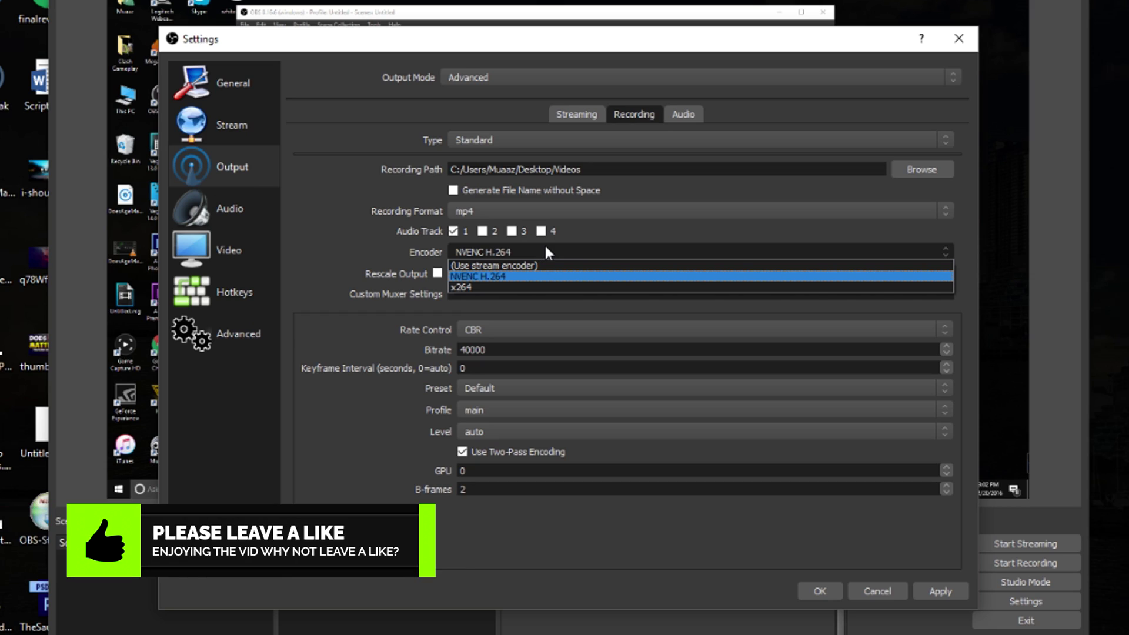
left_click(548, 278)
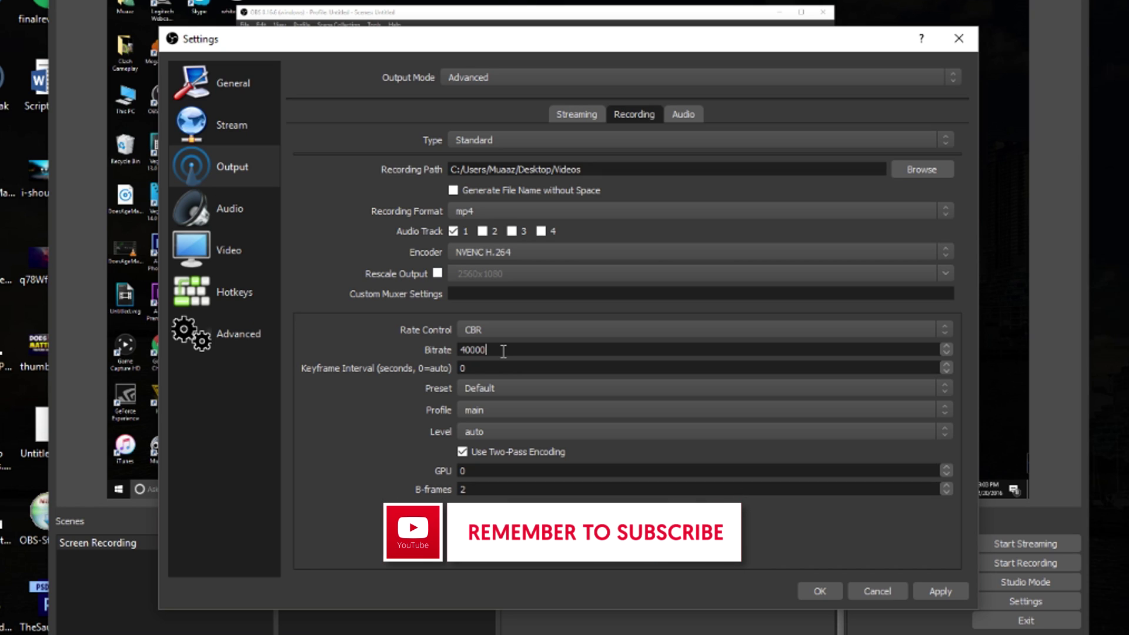
left_click(512, 370)
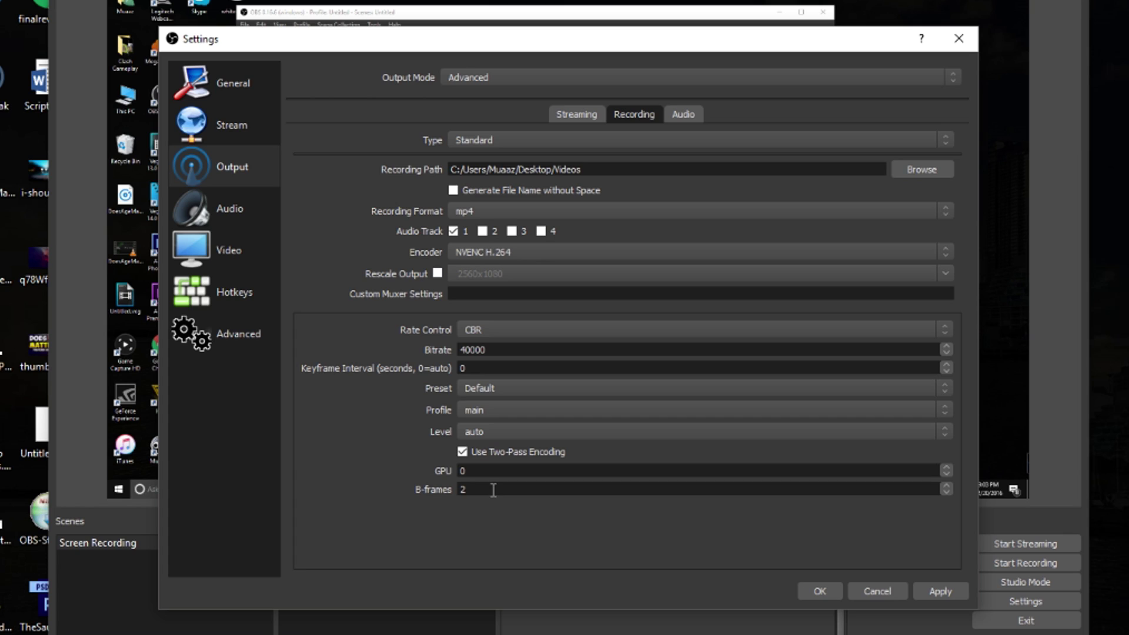
left_click(682, 115)
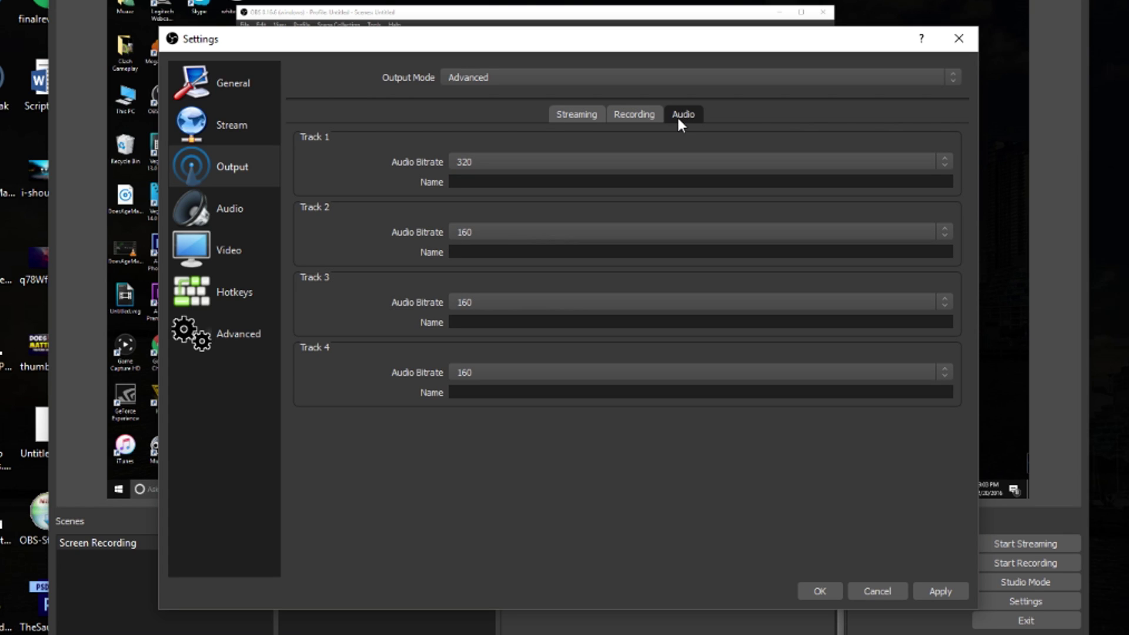
Keep Track 1 audio bitrate at 320, apply the output settings, and go to Audio settings.
left_click(506, 161)
left_click(487, 273)
left_click(940, 591)
left_click(223, 212)
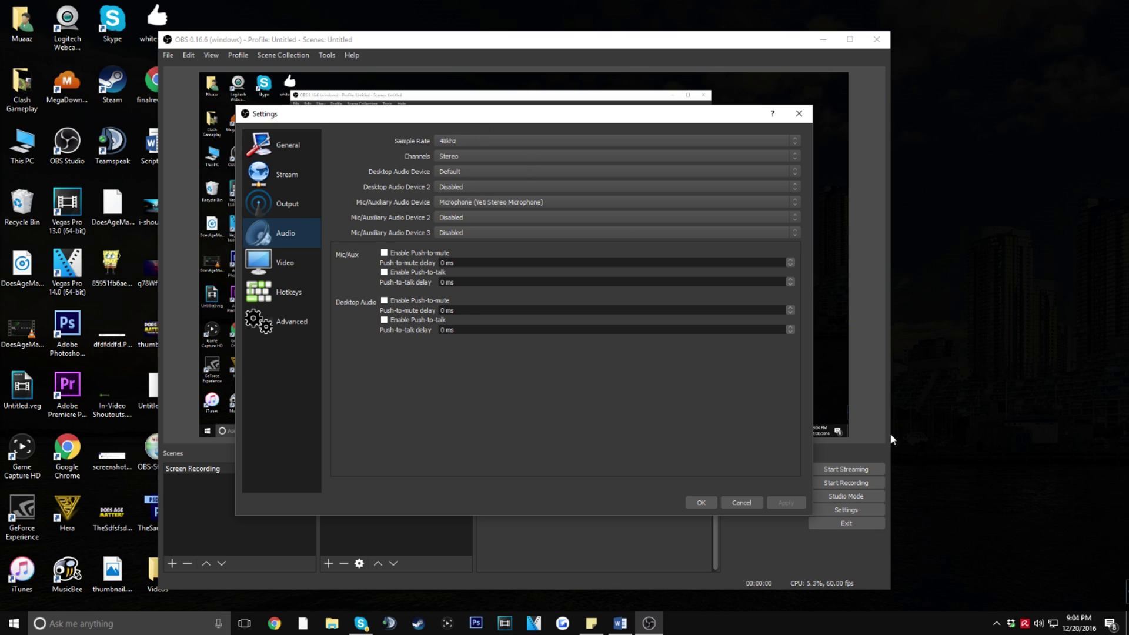
right_click(1039, 622)
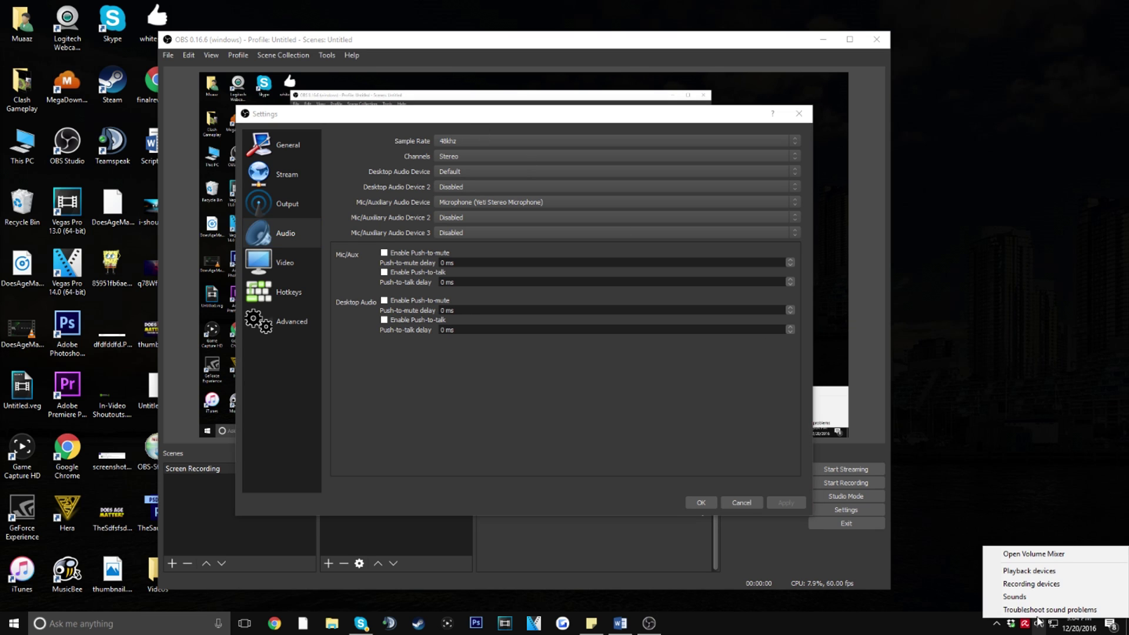
Check the Yeti microphone's default format (2 channel, 16 bit, 48000 Hz) and cancel both sound dialogs.
left_click(1035, 584)
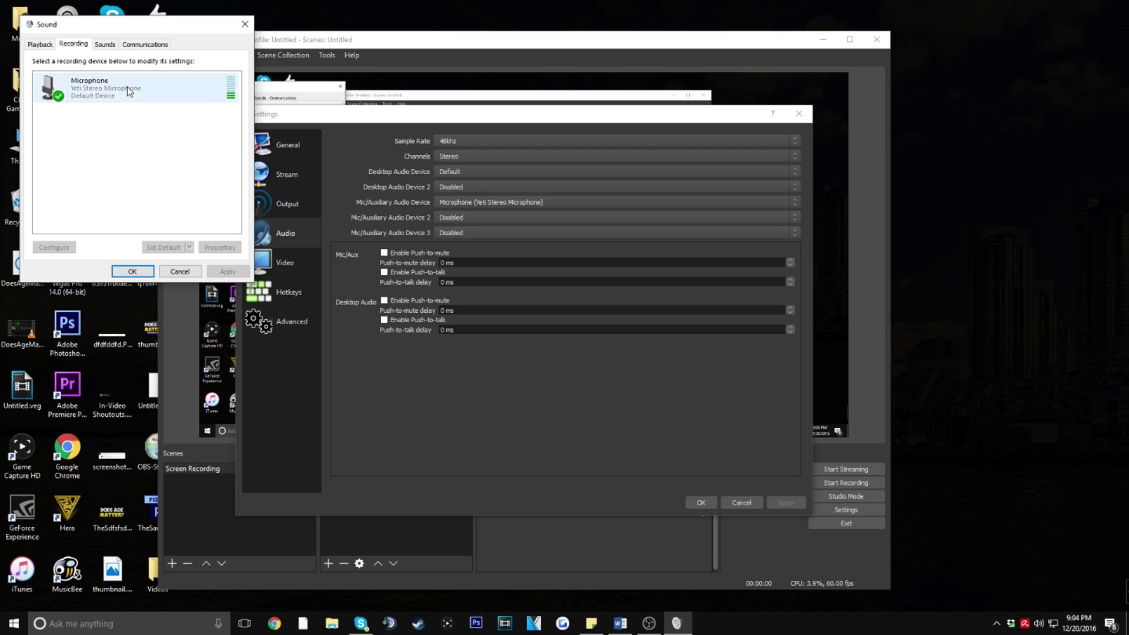
right_click(128, 89)
left_click(162, 154)
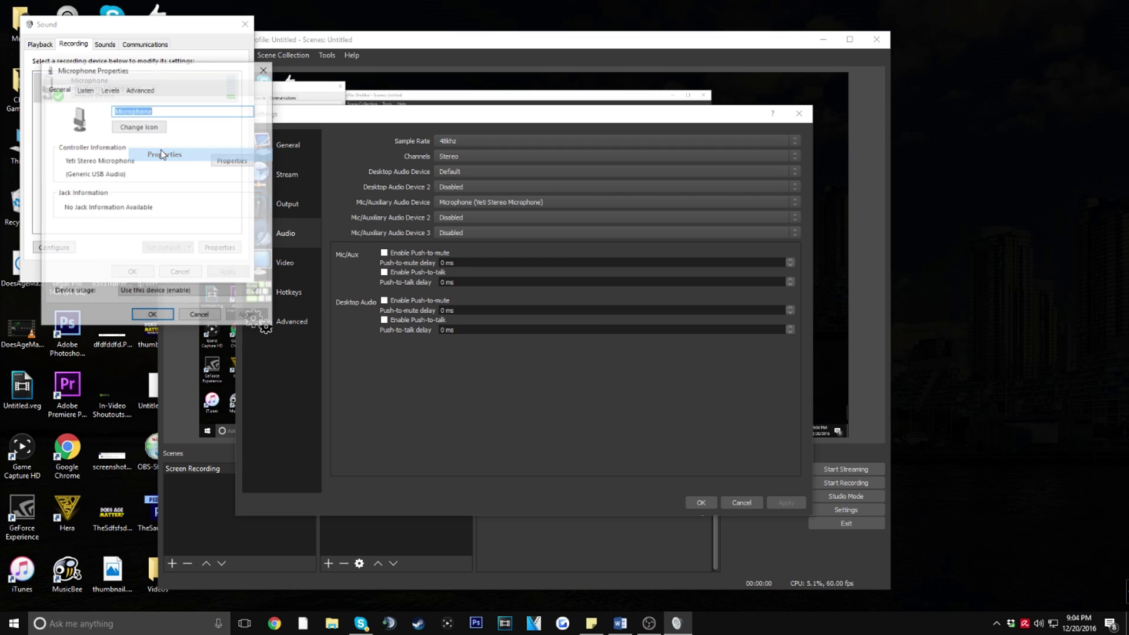
left_click(141, 88)
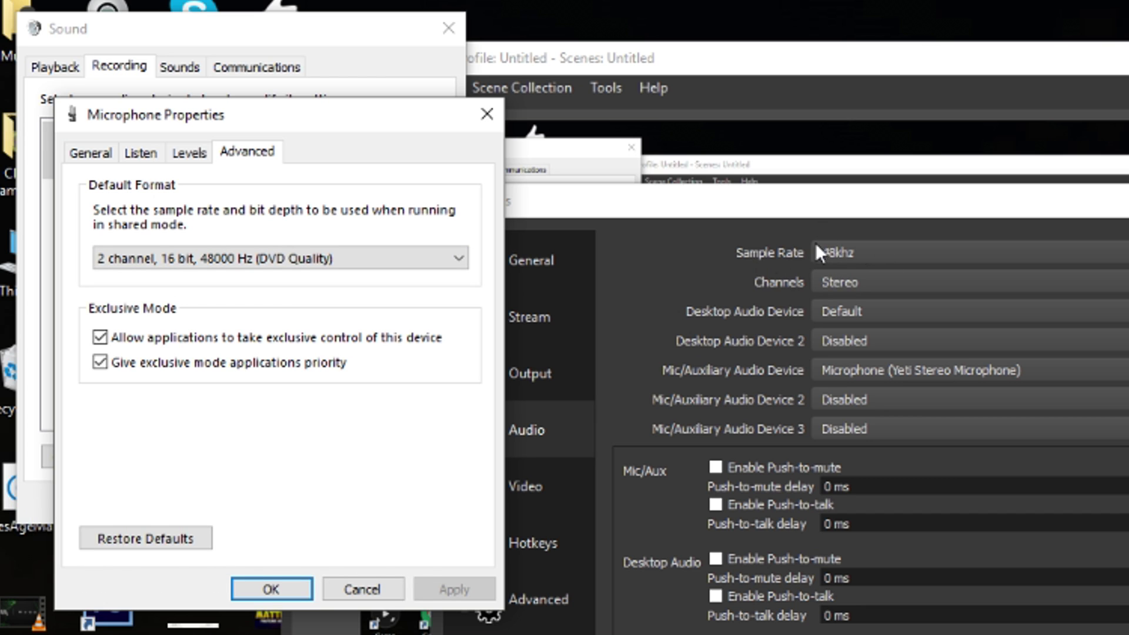
left_click(412, 258)
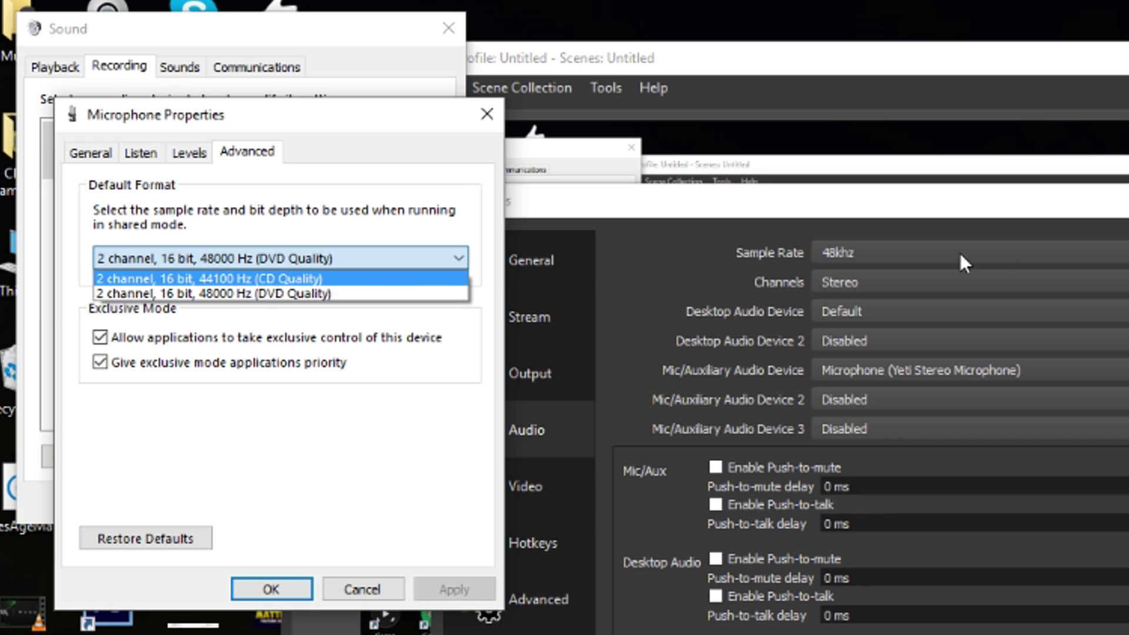
left_click(382, 585)
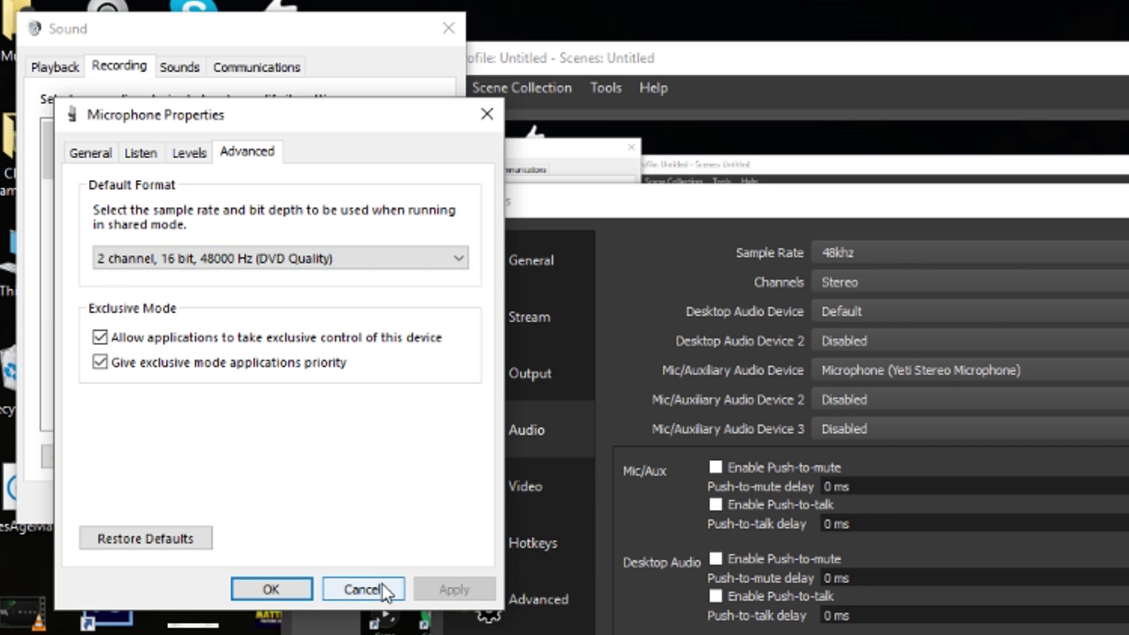
left_click(379, 588)
left_click(309, 506)
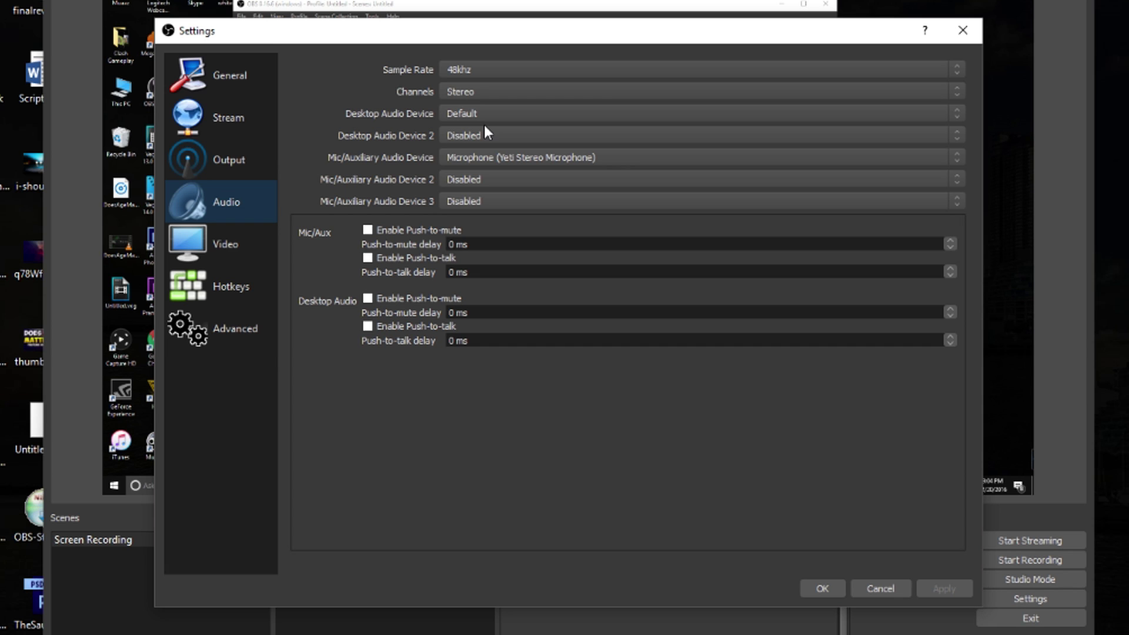
Keep desktop audio on Default and mic on Yeti Stereo Microphone, then check Video settings.
left_click(480, 171)
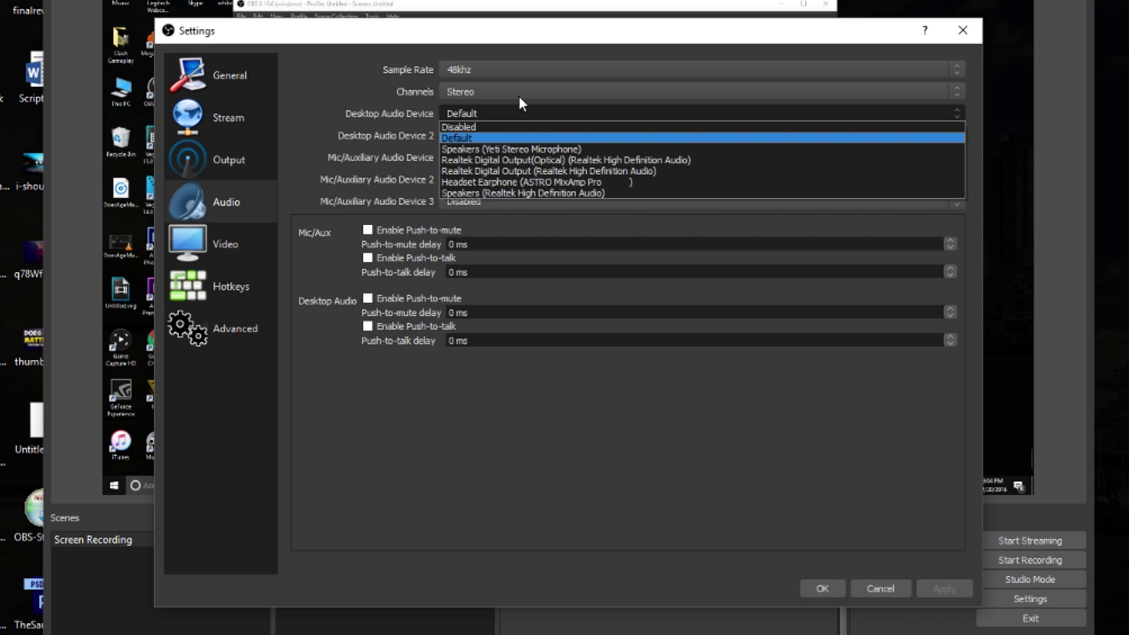
left_click(521, 475)
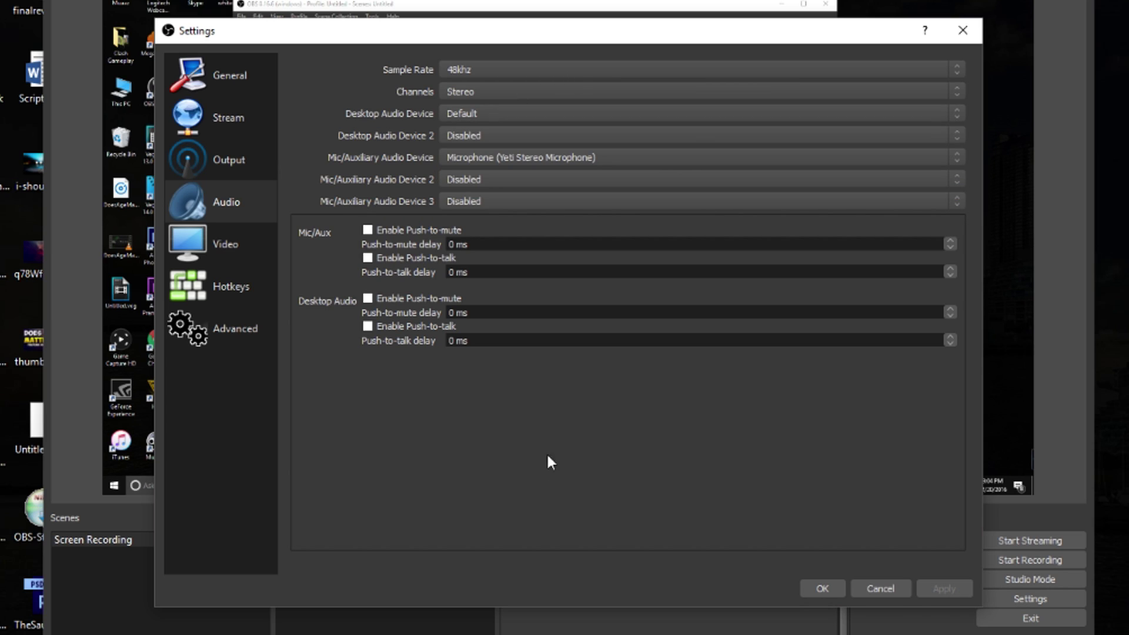
left_click(480, 157)
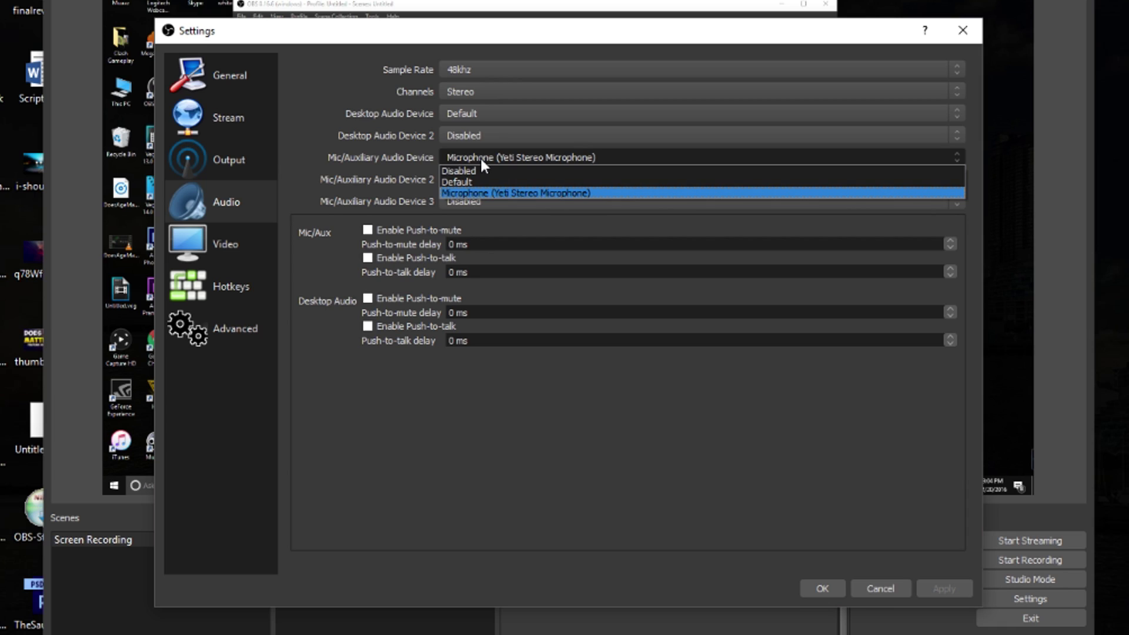
left_click(584, 194)
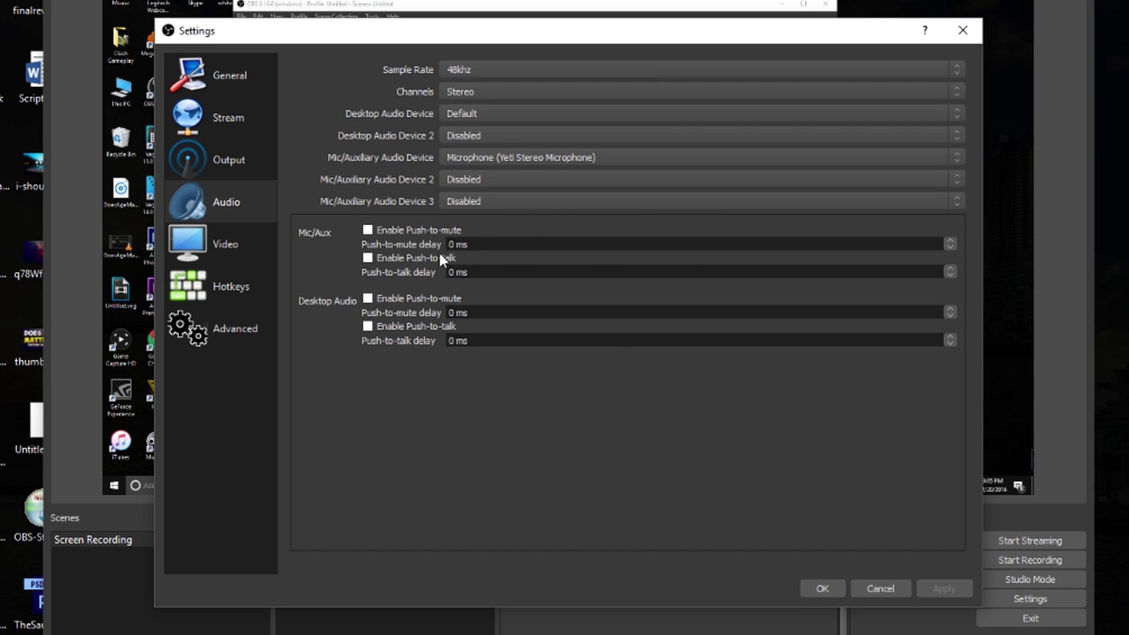
left_click(214, 253)
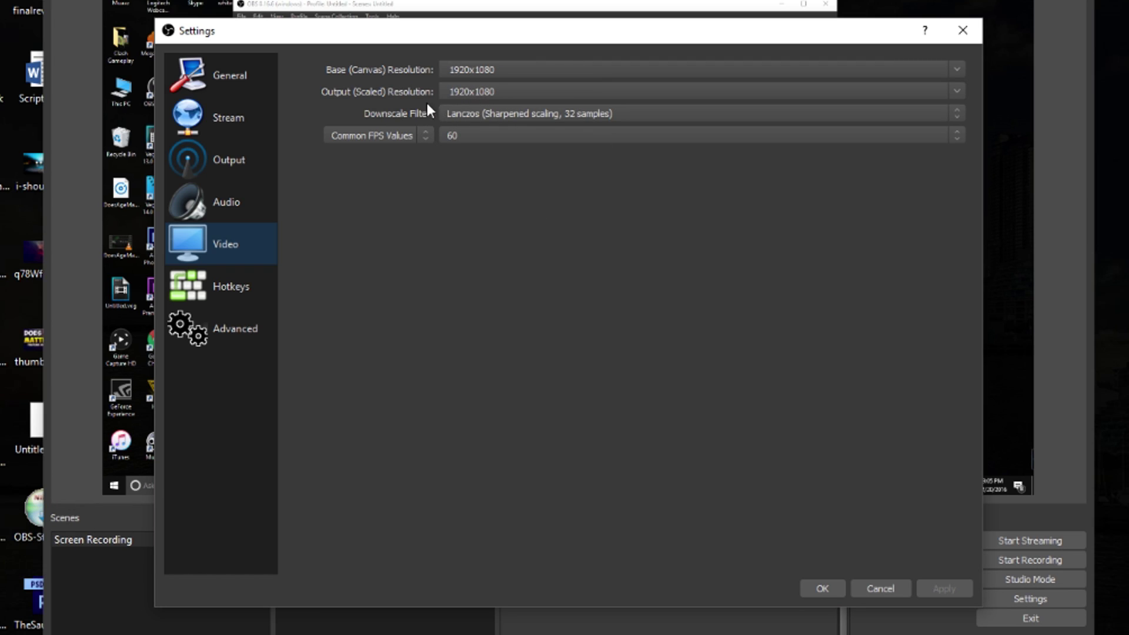
left_click(534, 113)
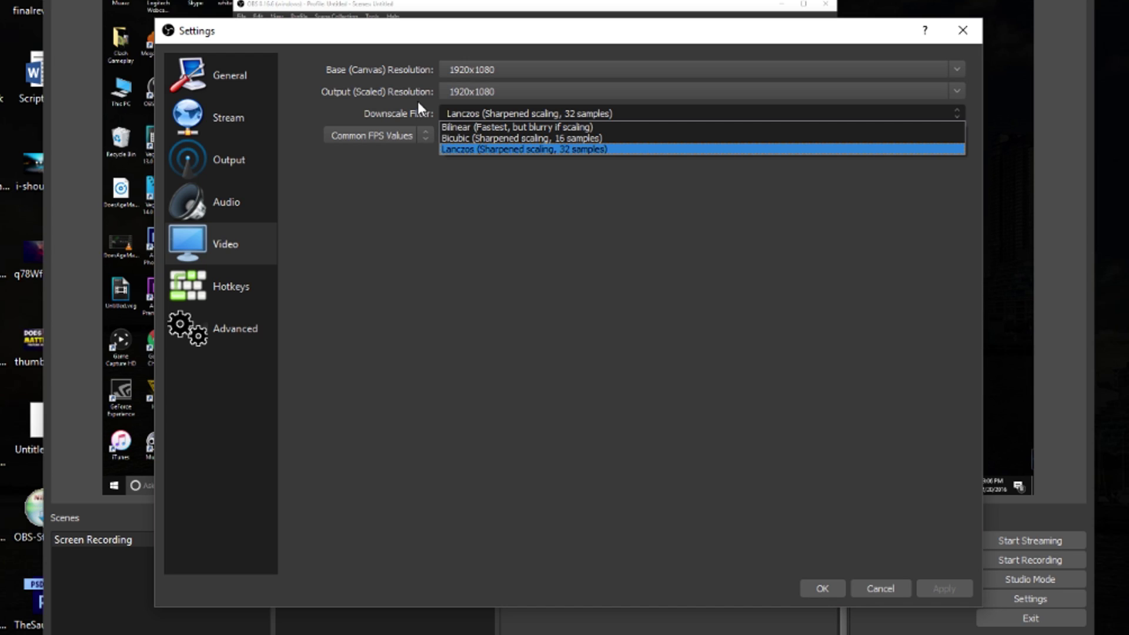
Keep the Lanczos downscale filter and 60 FPS, then move to the Hotkeys page.
left_click(469, 115)
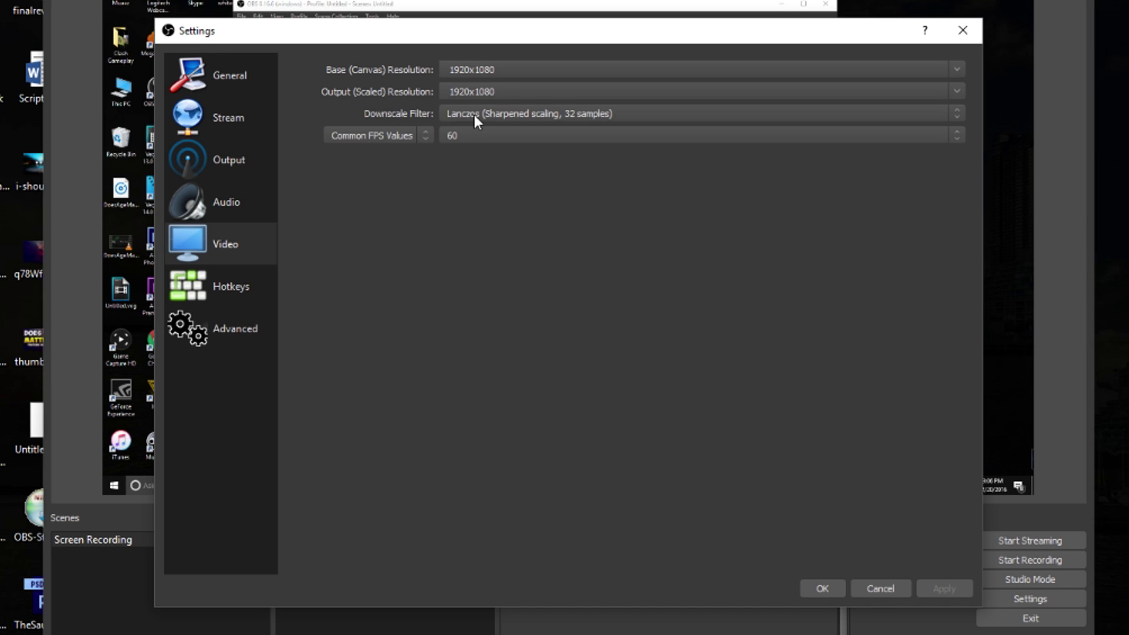
left_click(478, 115)
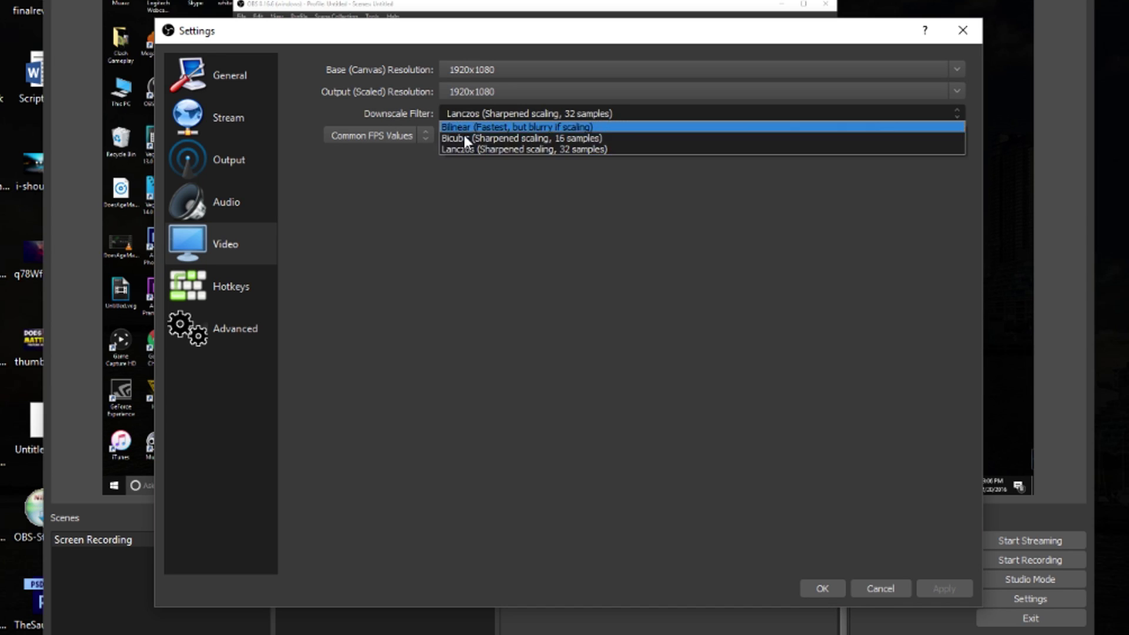
left_click(469, 177)
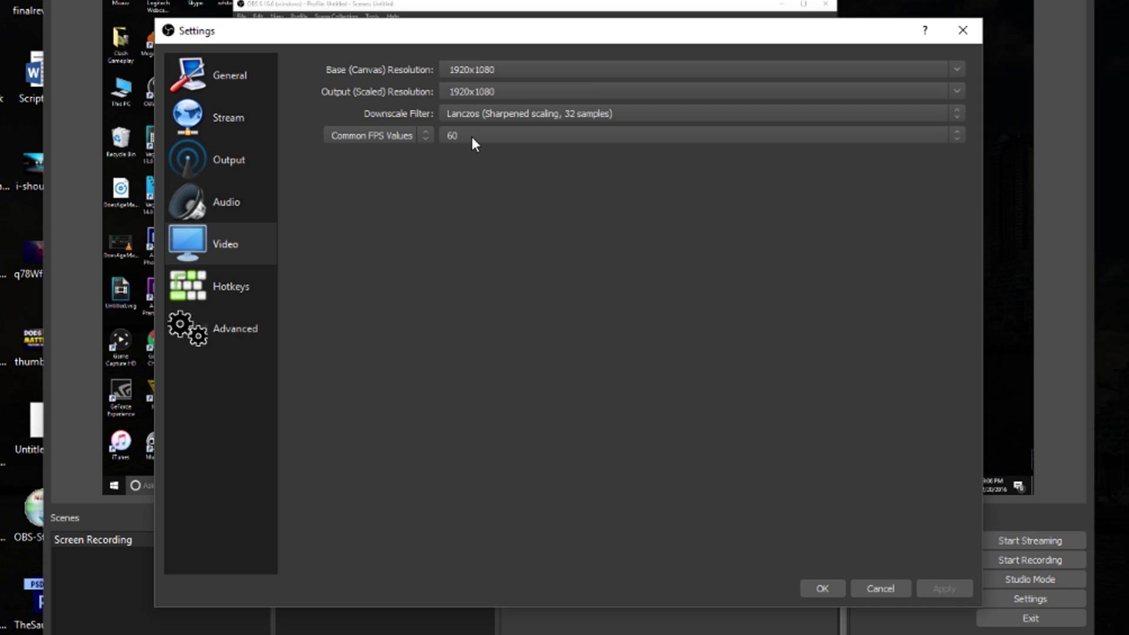
left_click(235, 284)
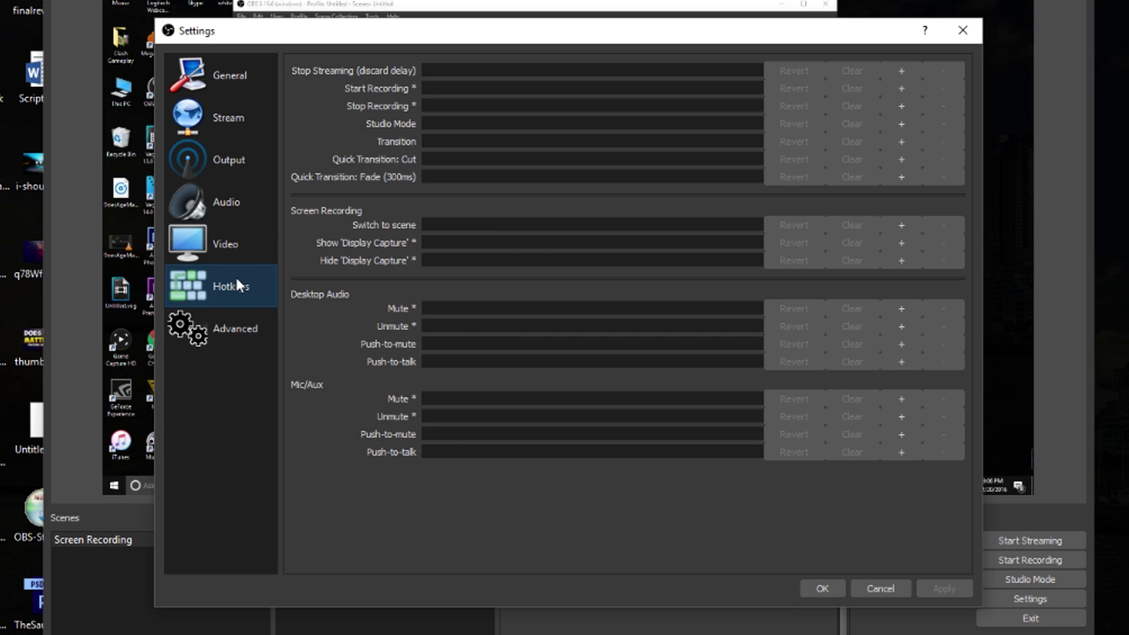
In Advanced settings, keep Above Normal process priority and Direct3D 11 renderer, and inspect filename formatting.
left_click(233, 326)
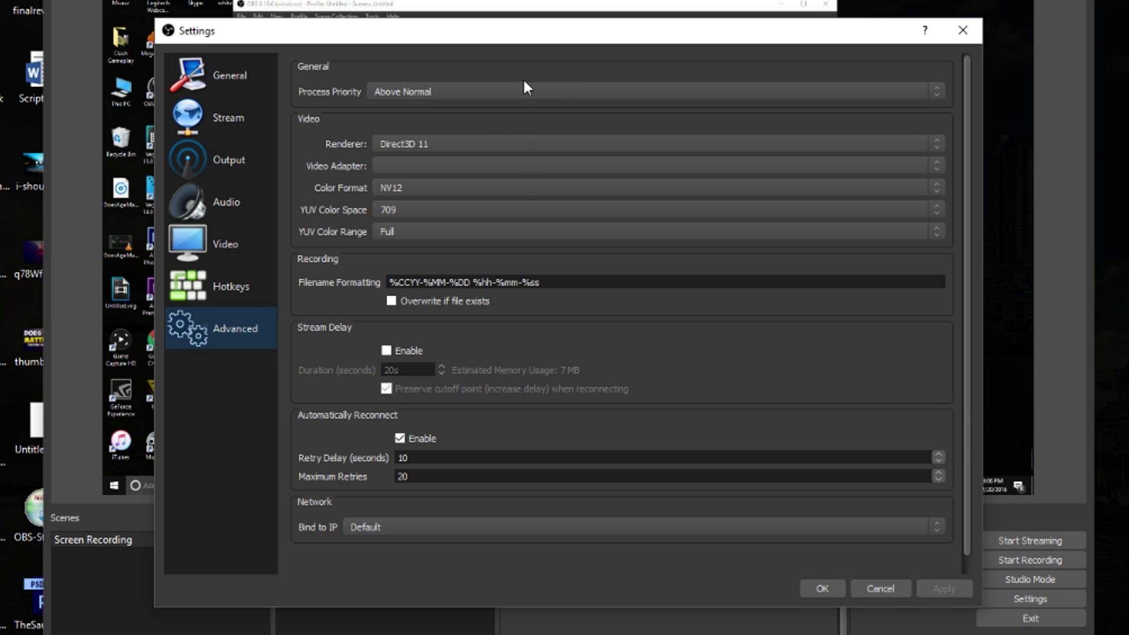
left_click(501, 93)
left_click(483, 75)
left_click(443, 143)
left_click(465, 122)
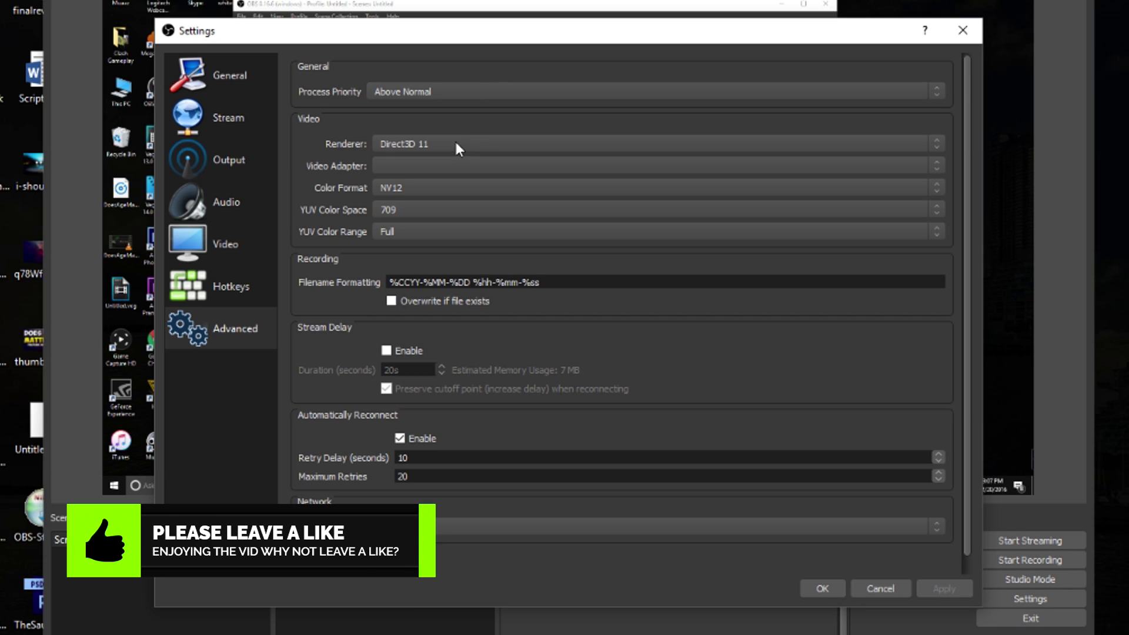
left_click(452, 143)
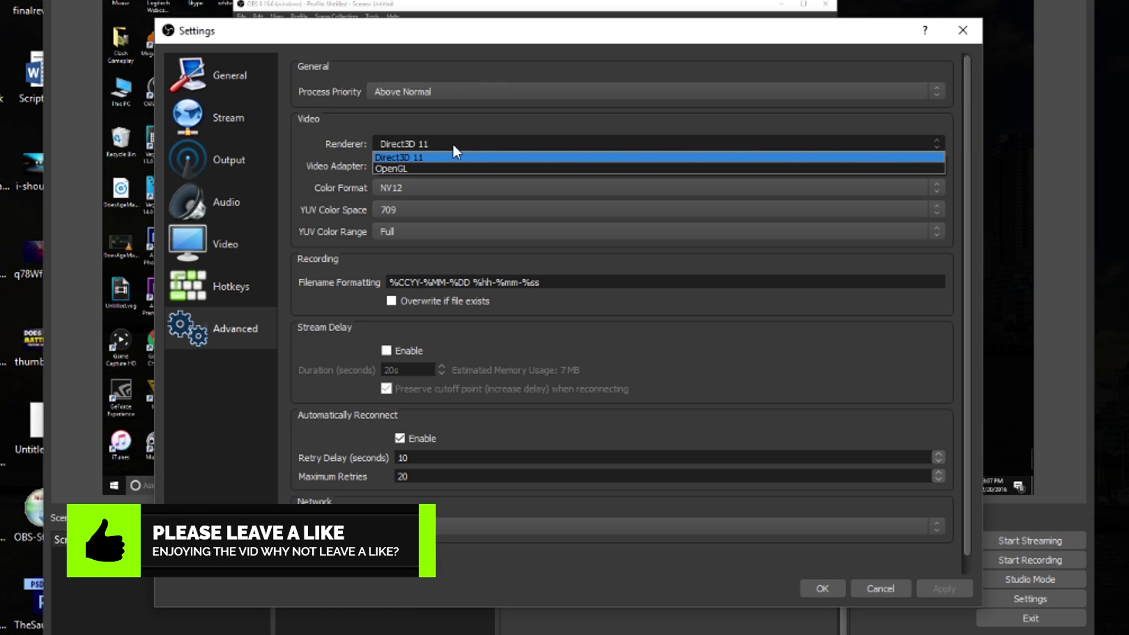
left_click(425, 159)
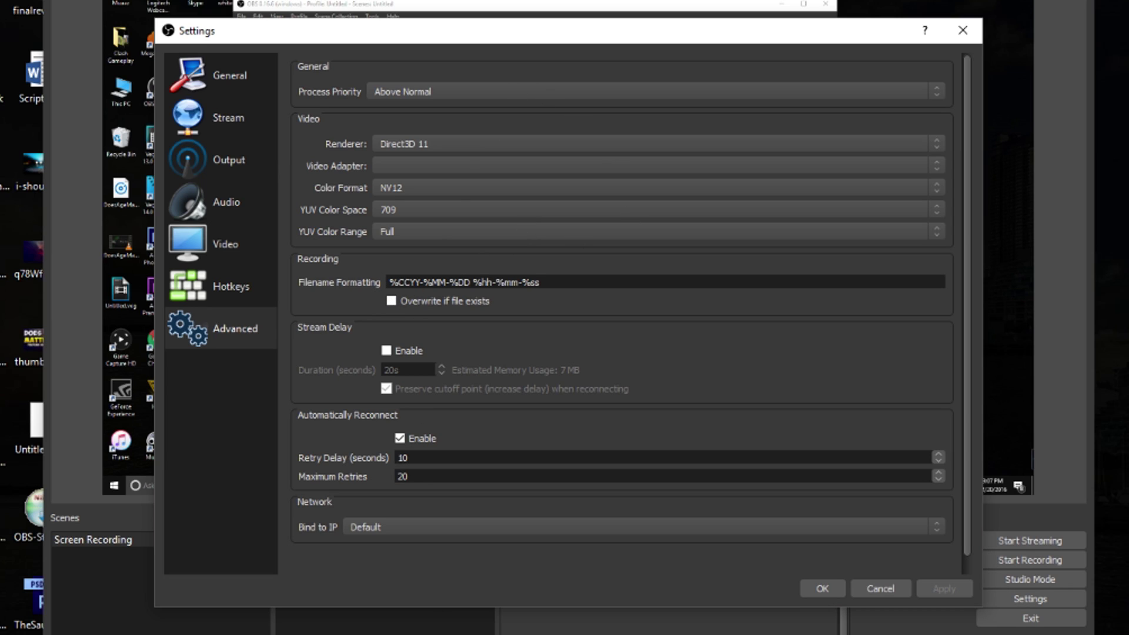
left_click_drag(567, 283, 353, 282)
left_click(612, 325)
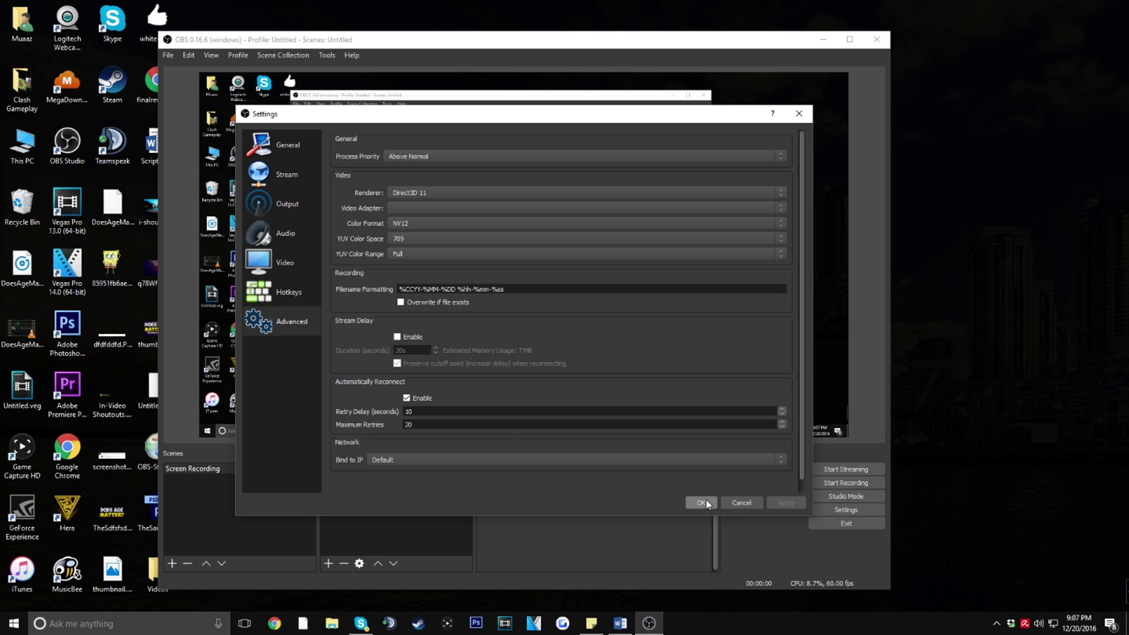
Save the settings, start a test recording, and minimize OBS.
left_click(705, 503)
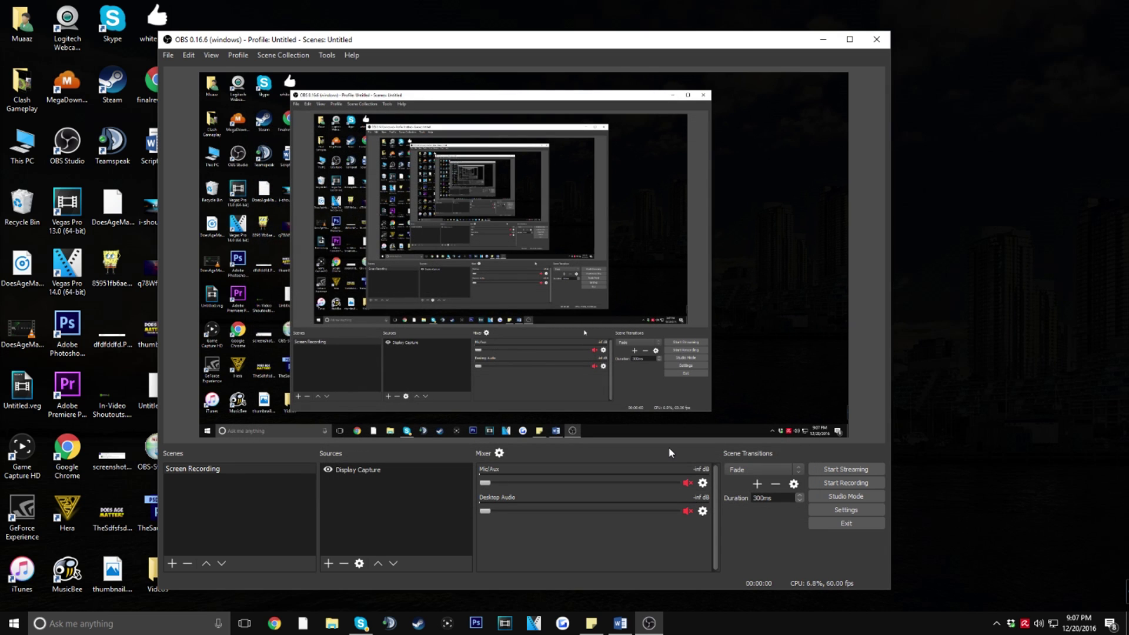
left_click(876, 483)
left_click(824, 39)
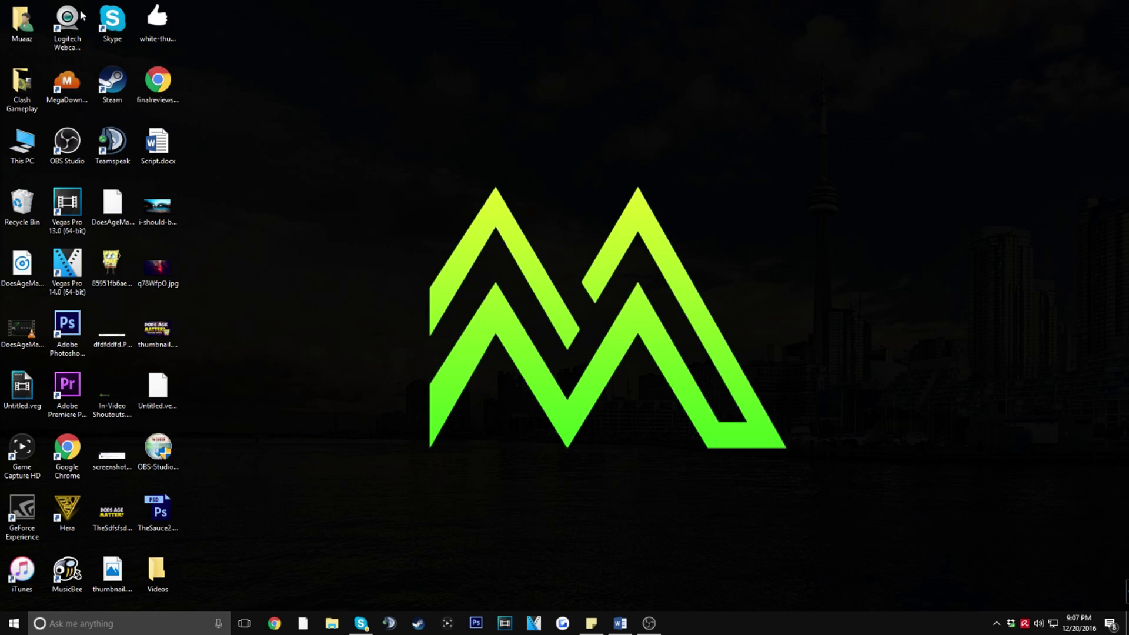
Rearrange desktop icons (white-thumb, Chrome, Teamspeak and six others) toward the right.
left_click_drag(157, 20, 610, 80)
left_click_drag(157, 82, 565, 206)
left_click_drag(111, 141, 520, 327)
left_click_drag(100, 246, 791, 330)
left_click(393, 415)
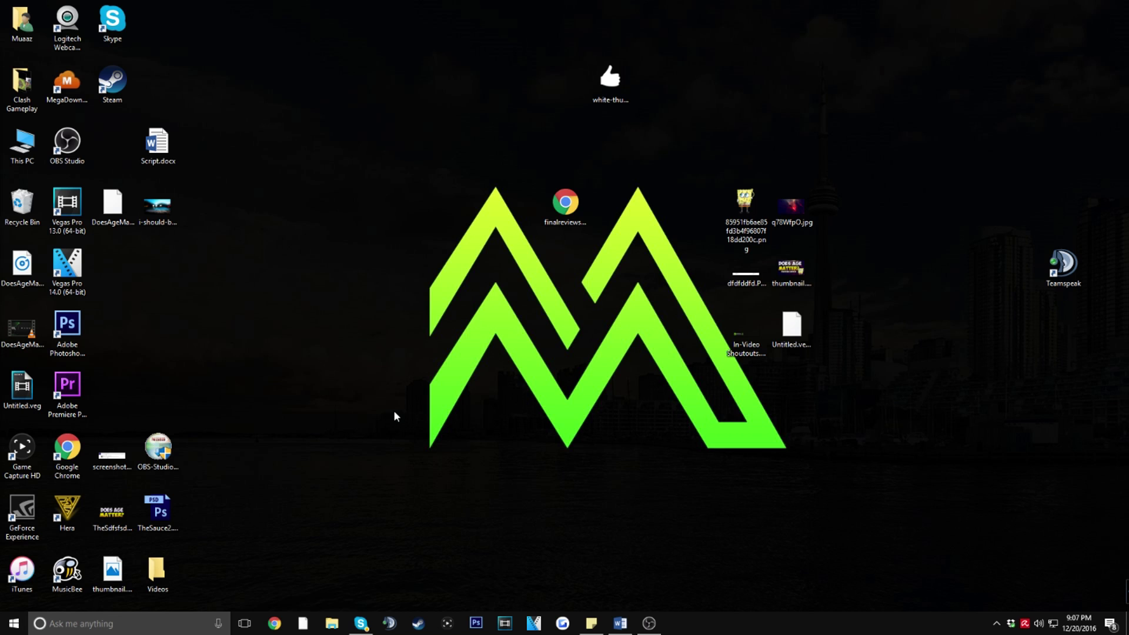
Restore OBS, stop the test recording, and exit the program.
left_click(649, 623)
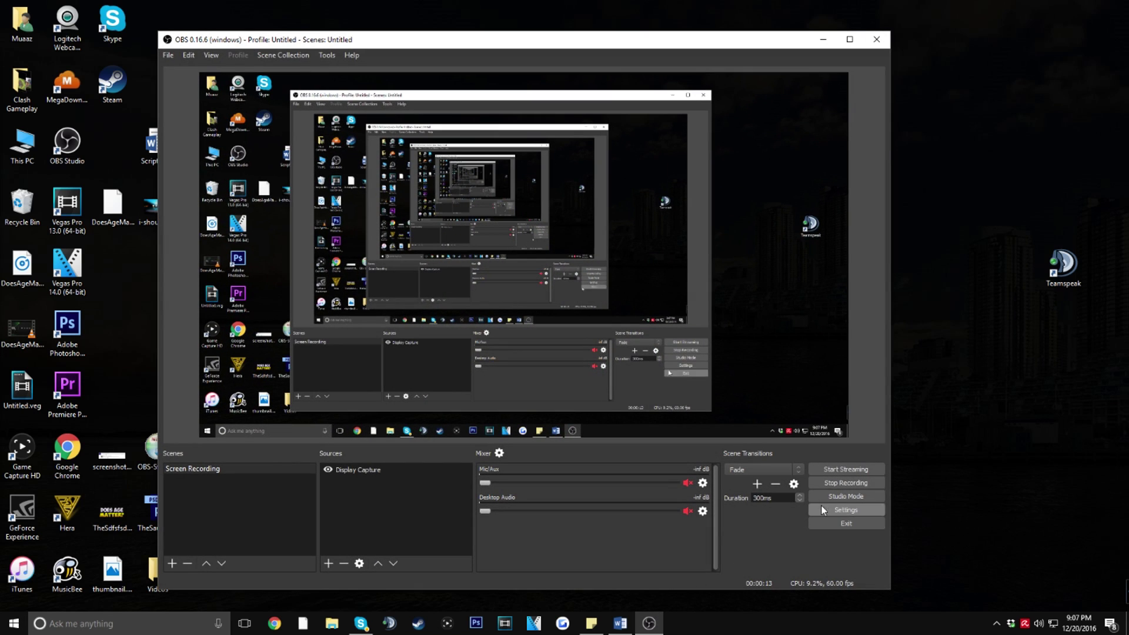
left_click(838, 483)
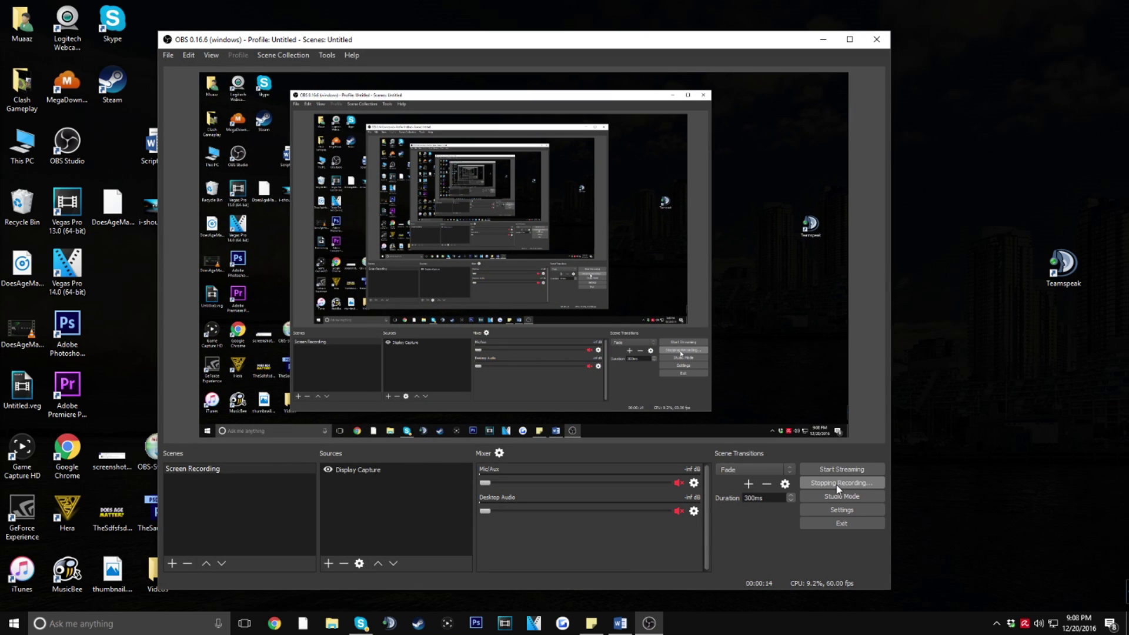
left_click(869, 523)
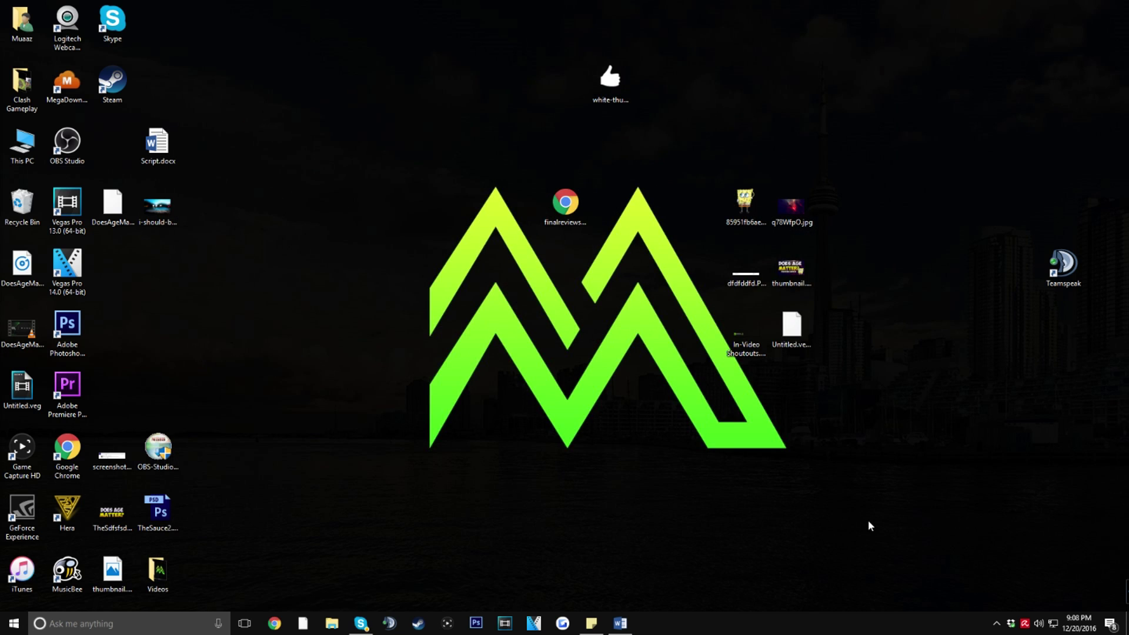
double_click(157, 571)
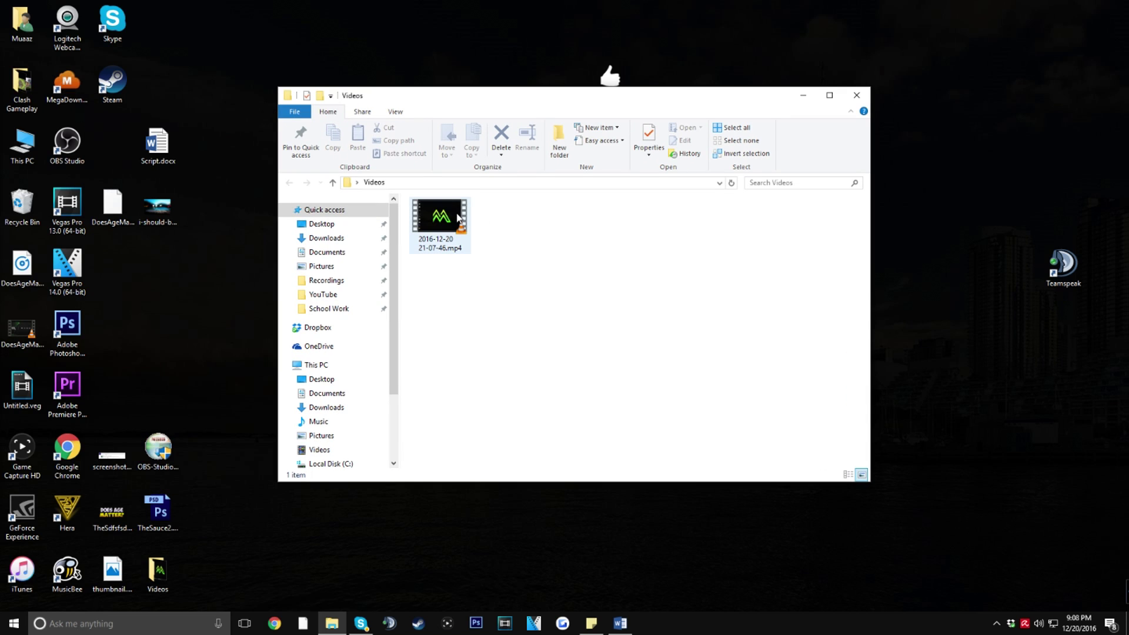
left_click(461, 219)
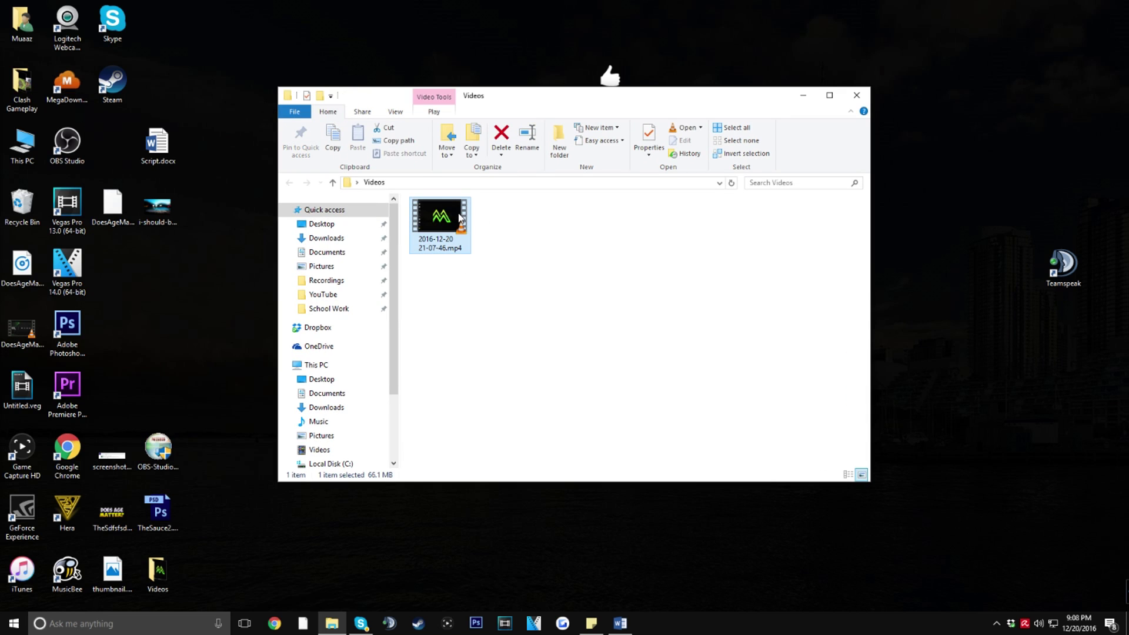
double_click(461, 218)
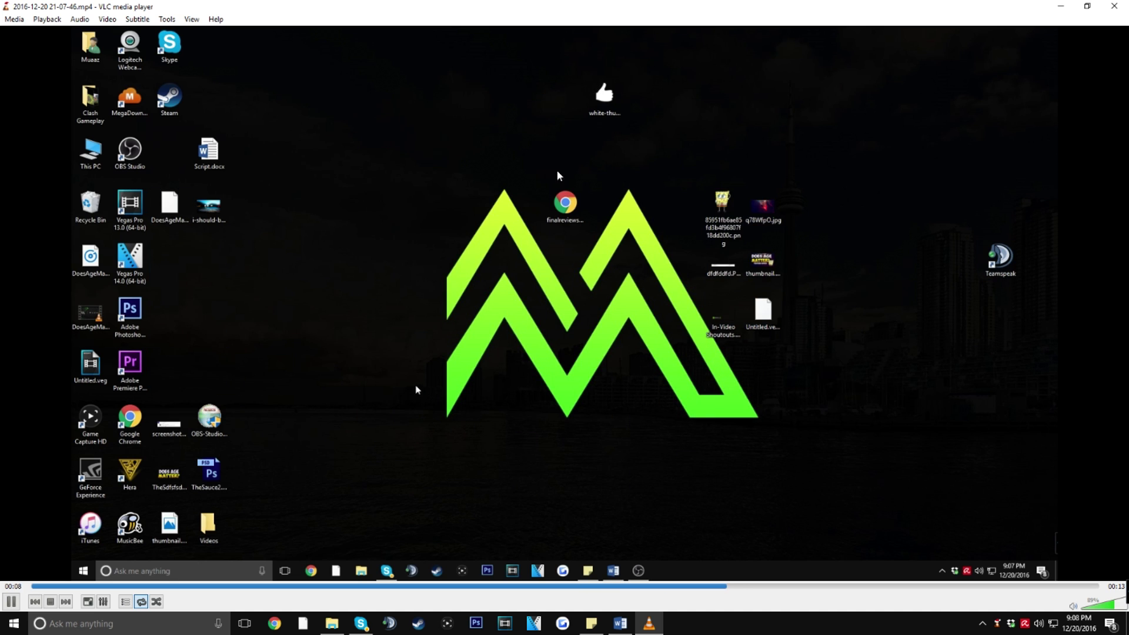
Close VLC, the stray Chrome window and the Videos folder window.
left_click(1114, 5)
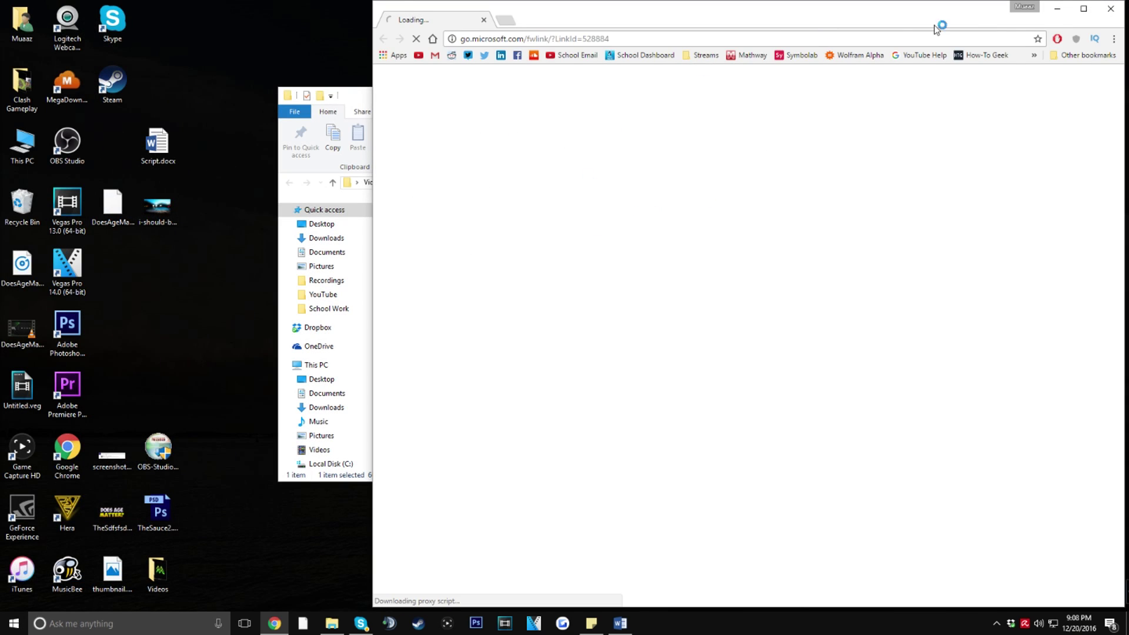
left_click(1110, 8)
left_click(858, 93)
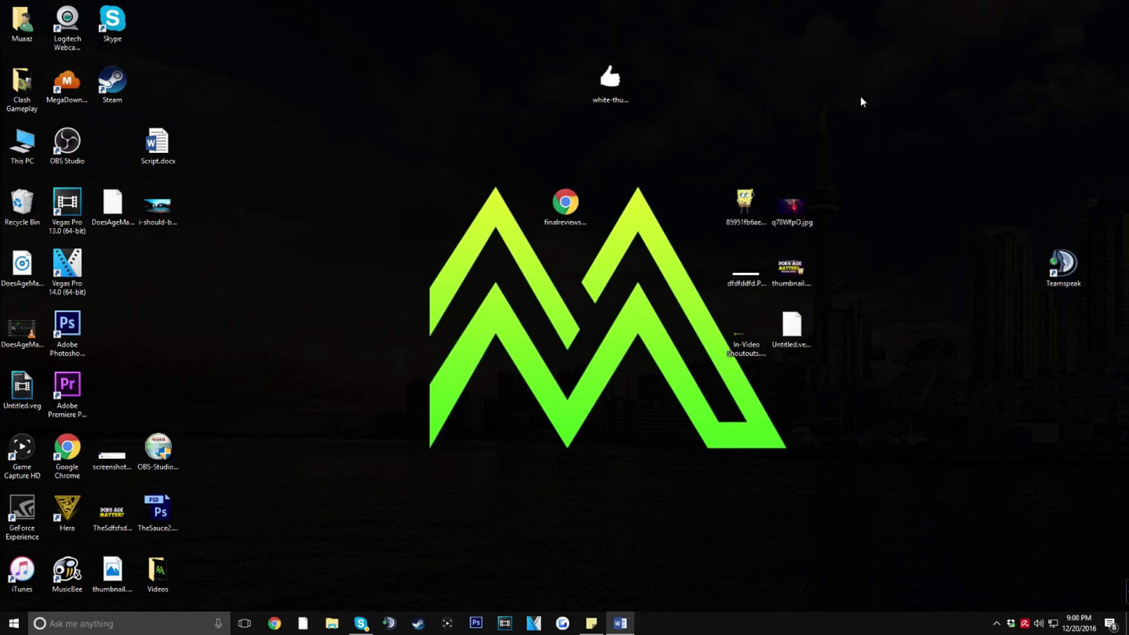